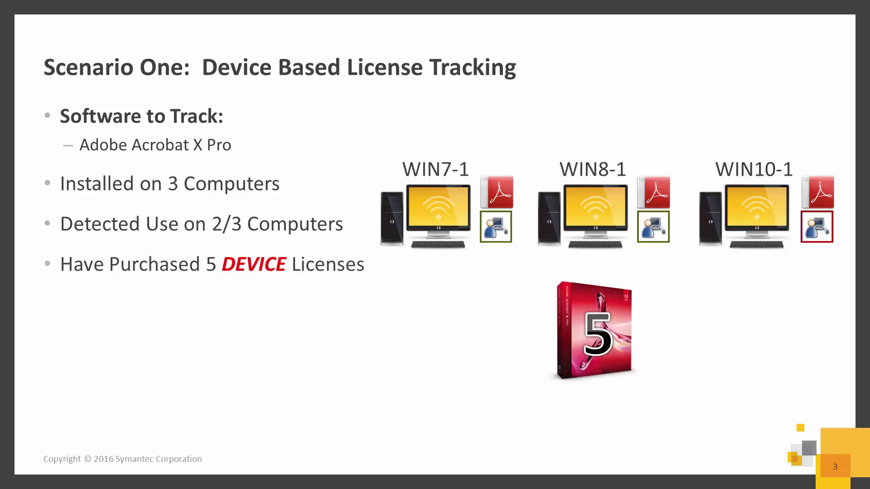
key("Right")
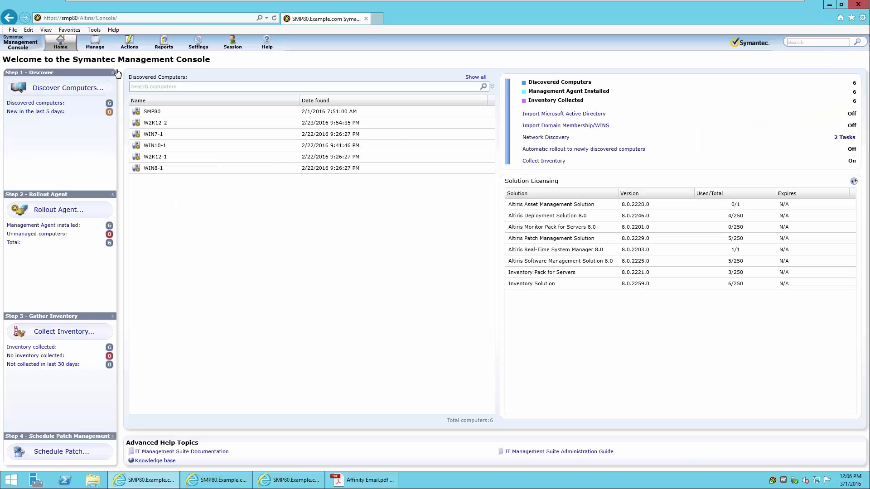
Step: Open the software management view and select Adobe Acrobat X Pro among the Corporate Applications
left_click(97, 44)
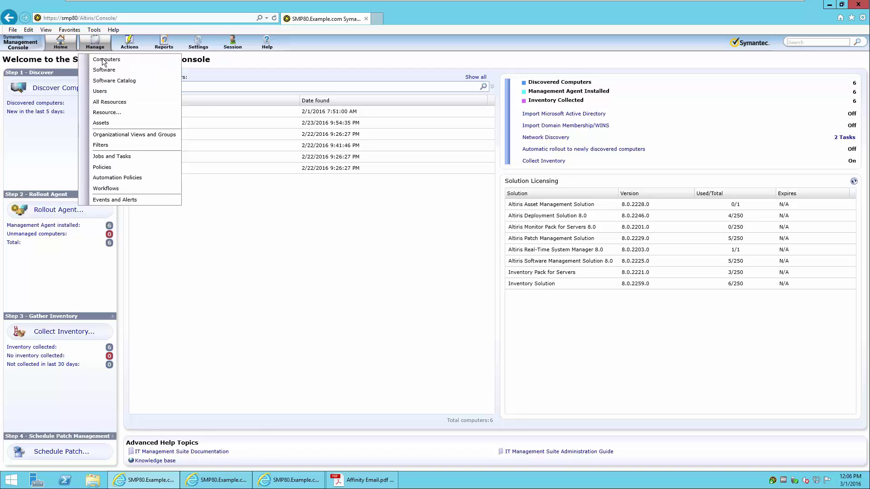
left_click(107, 69)
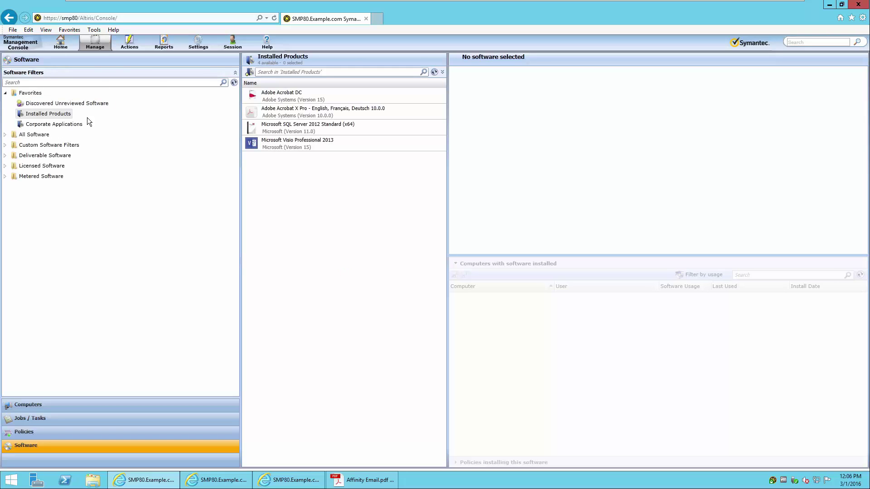
left_click(56, 124)
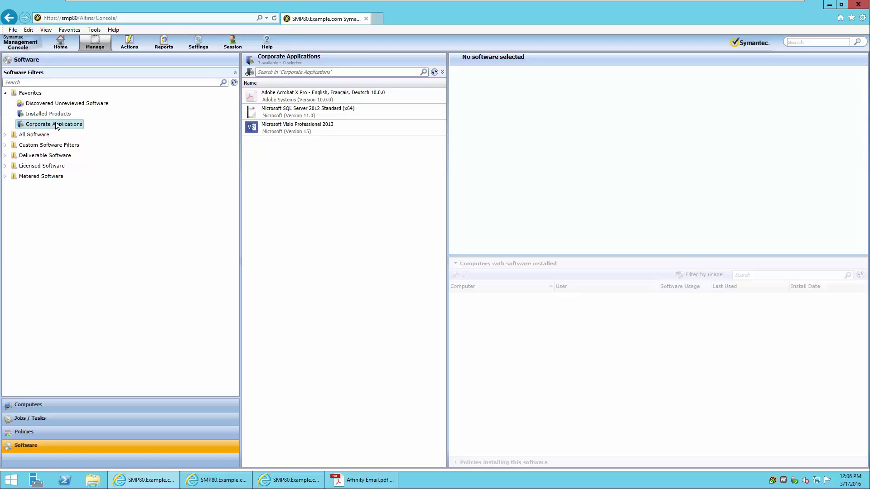
left_click(335, 95)
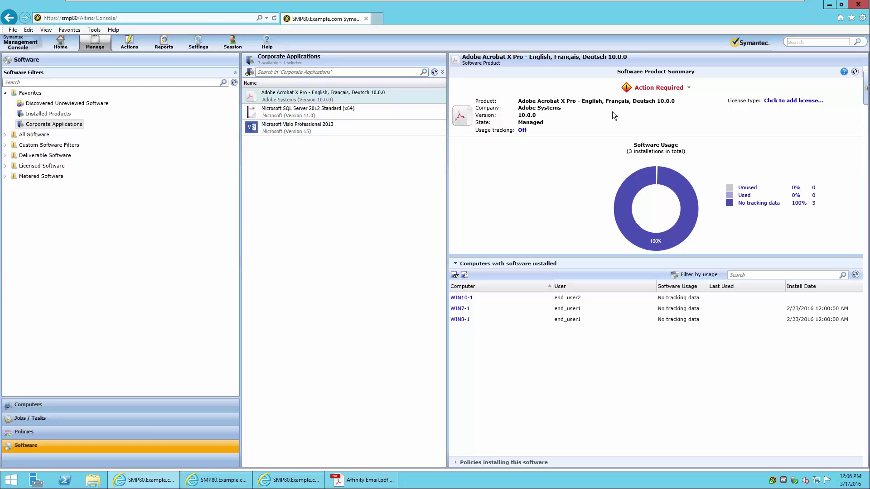
Step: Turn on usage tracking for Adobe Acrobat X Pro by associating the program Acrobat.exe, and save the software product
mouse_move(654, 89)
mouse_move(639, 239)
left_click(522, 130)
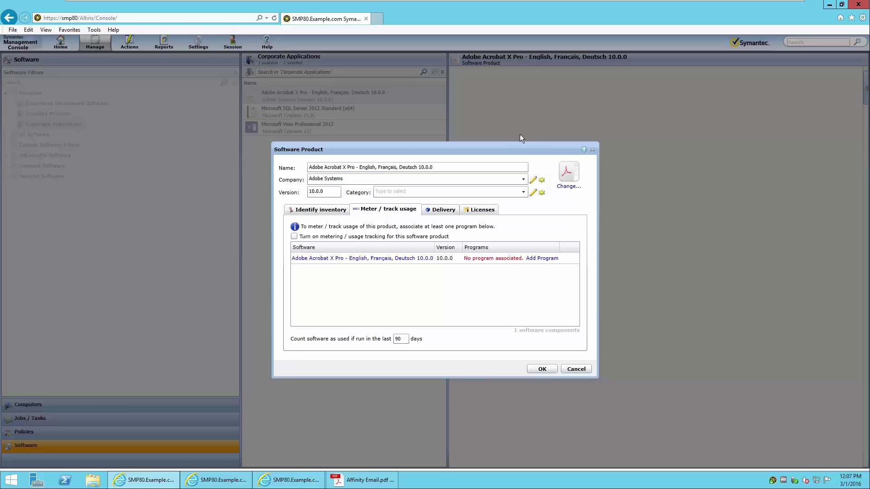
left_click(542, 259)
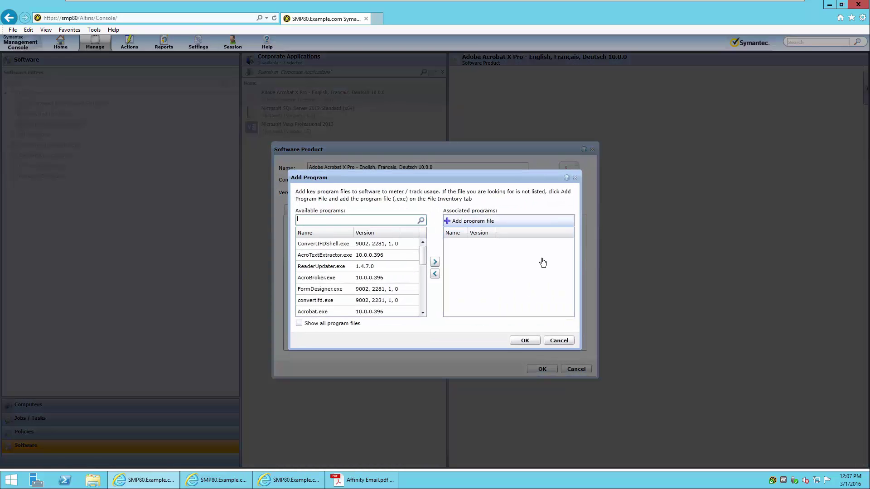
left_click(320, 222)
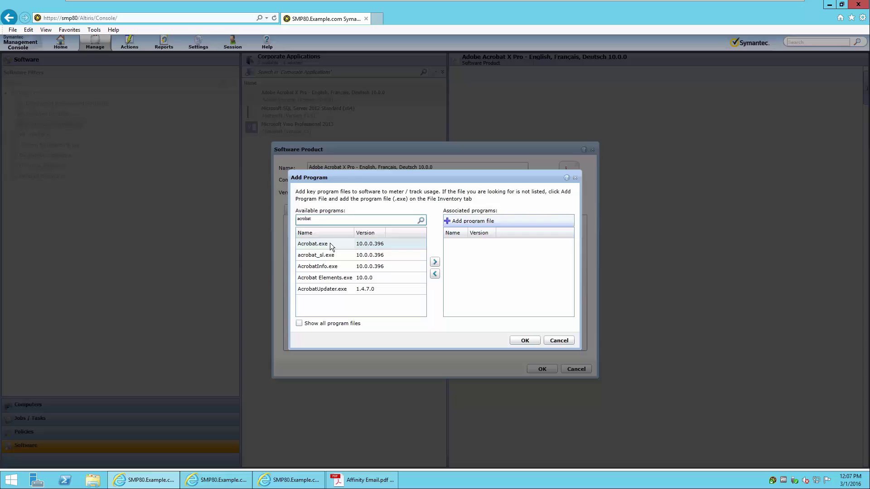
left_click(330, 243)
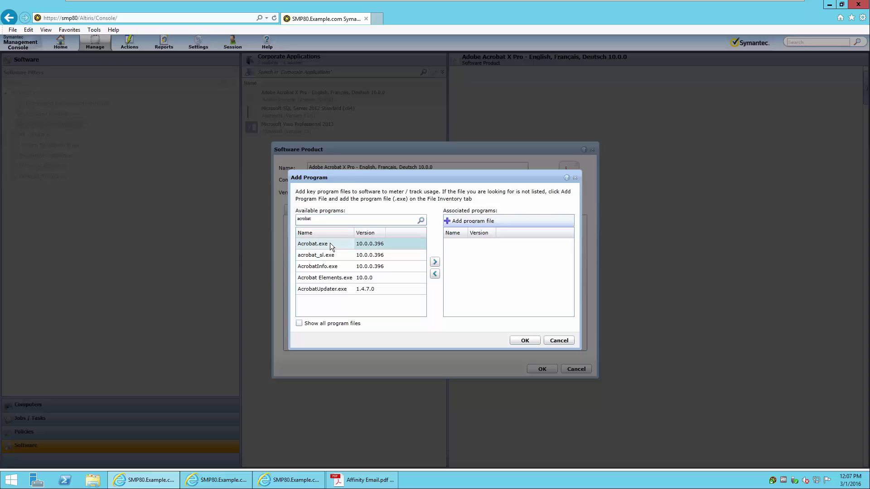
left_click(435, 262)
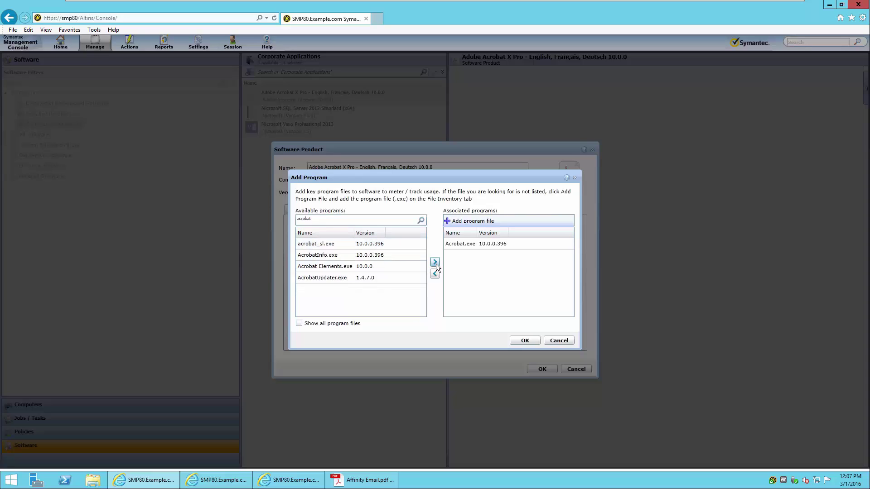
left_click(522, 343)
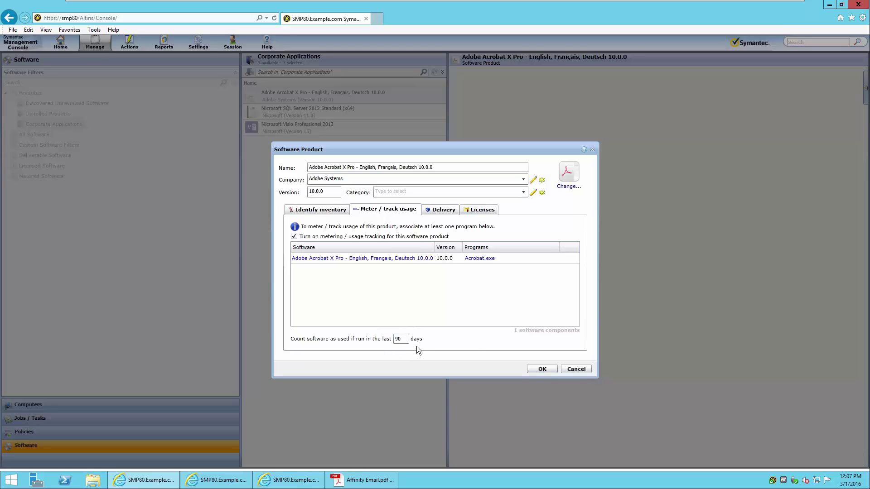
left_click(542, 370)
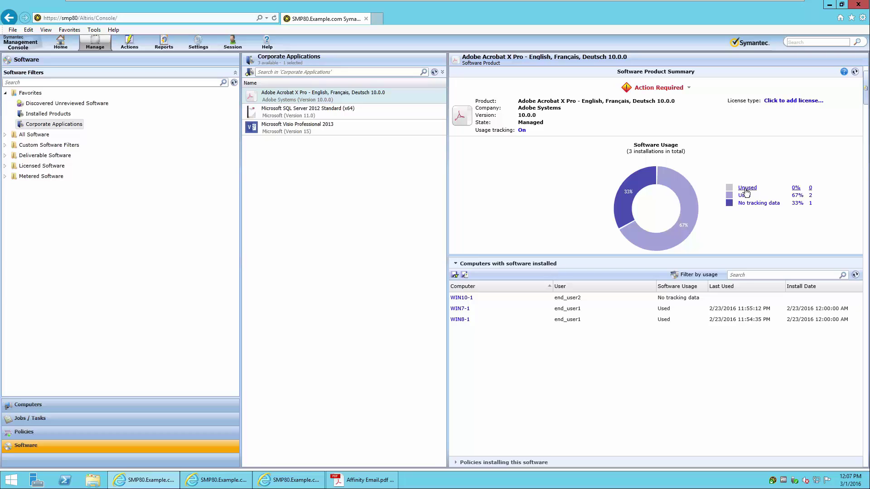
Step: Filter the computers with Acrobat installed by the No tracking data segment of the usage chart, and again by the Used segment
mouse_move(625, 202)
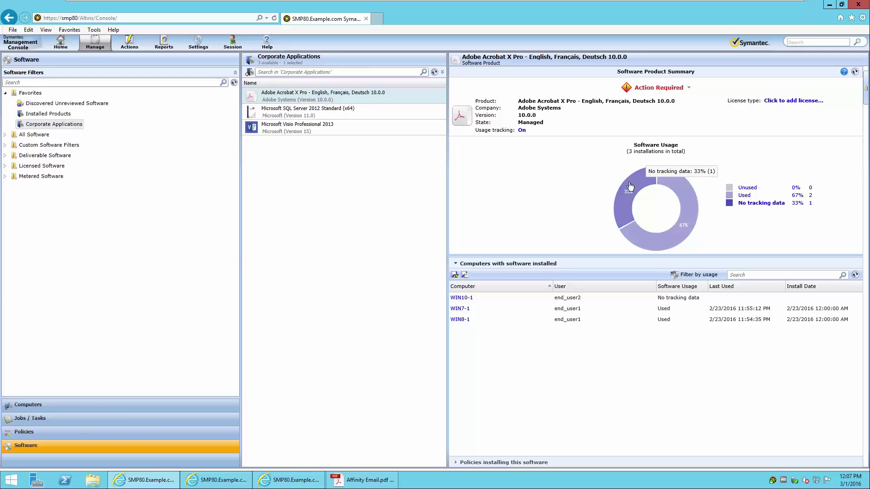
left_click(624, 202)
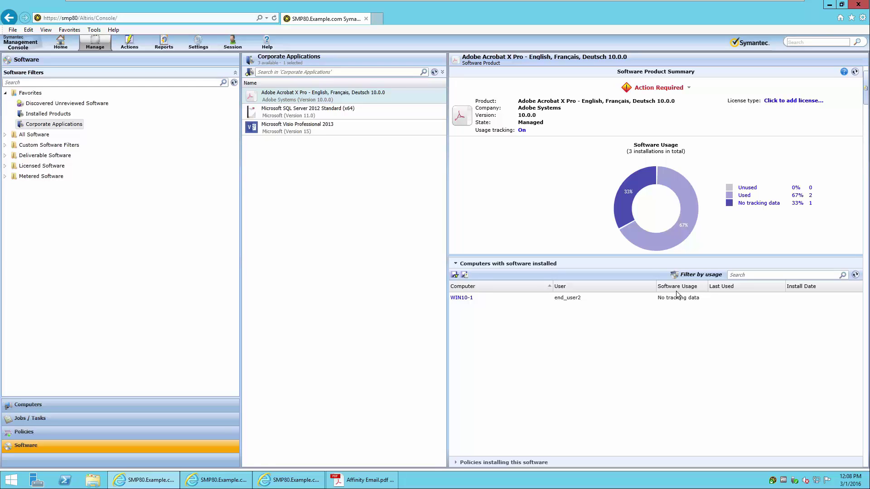
left_click(679, 244)
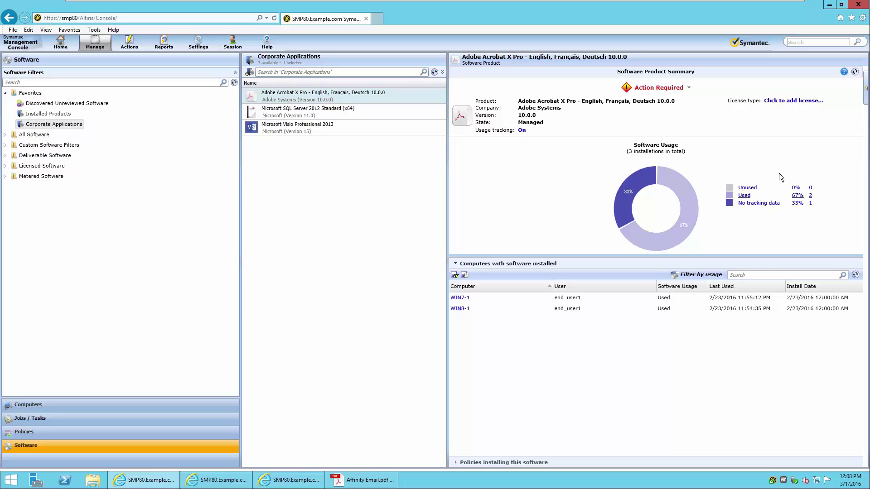
Step: Create an Acrobat software license starting 03/01/2016 and expiring 03/01/2018, with the comment "Standard Adobe License"
left_click(791, 101)
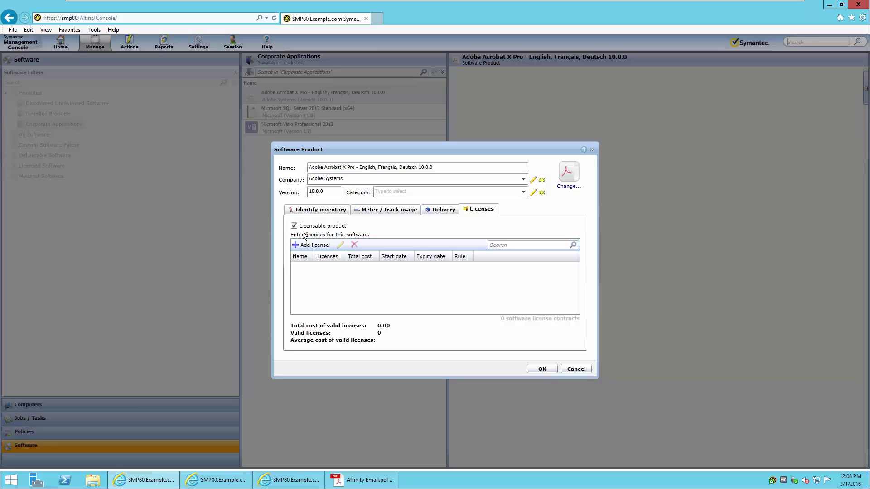
left_click(312, 246)
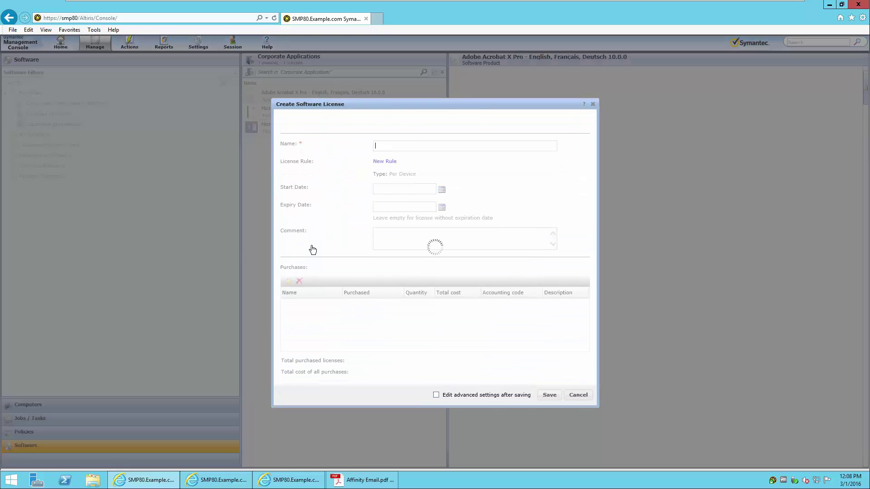
left_click_drag(517, 150, 373, 150)
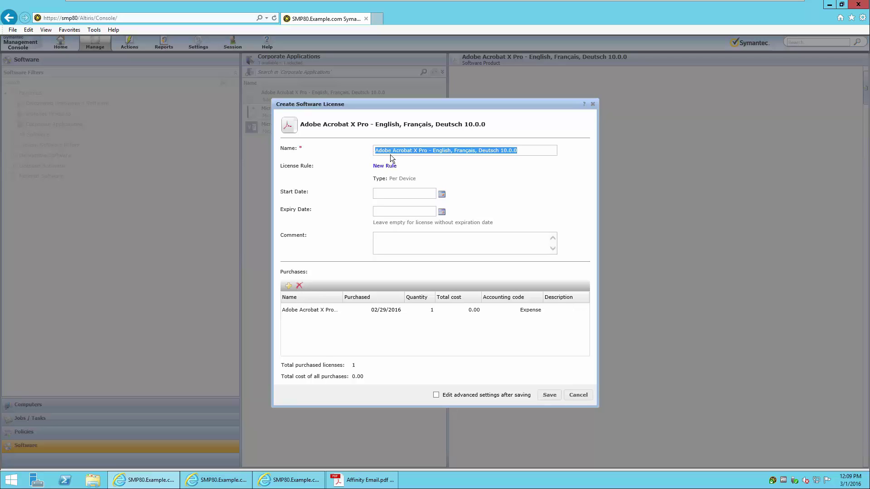
left_click(441, 194)
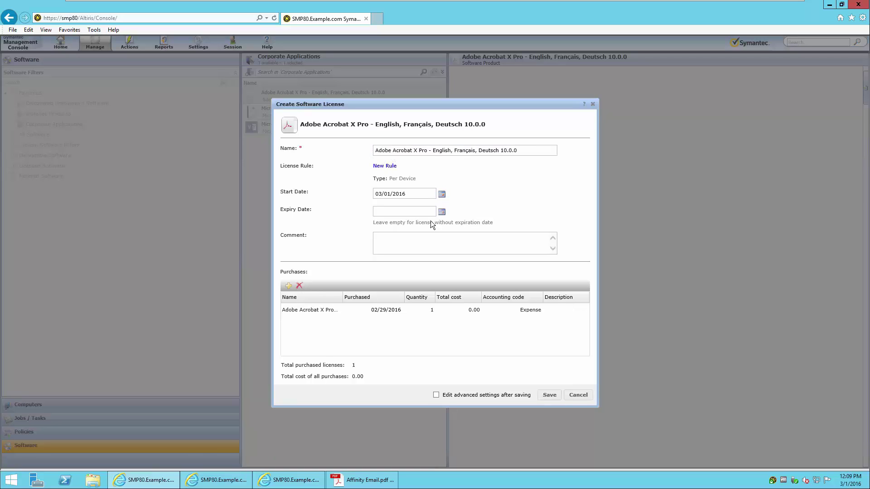
left_click(442, 211)
left_click(424, 239)
type("Standard Adobe License")
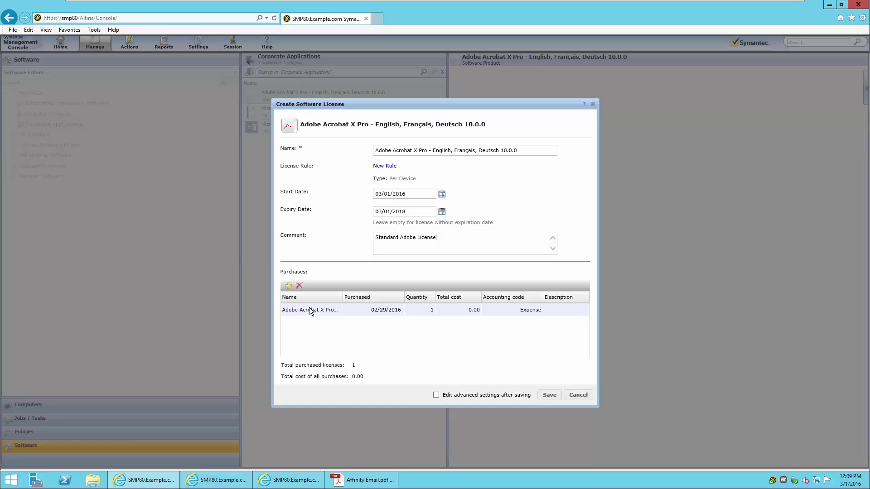
Step: Set the license purchase's date to 01/04/2016, quantity to 5 and total cost to 1500
left_click_drag(343, 296, 474, 295)
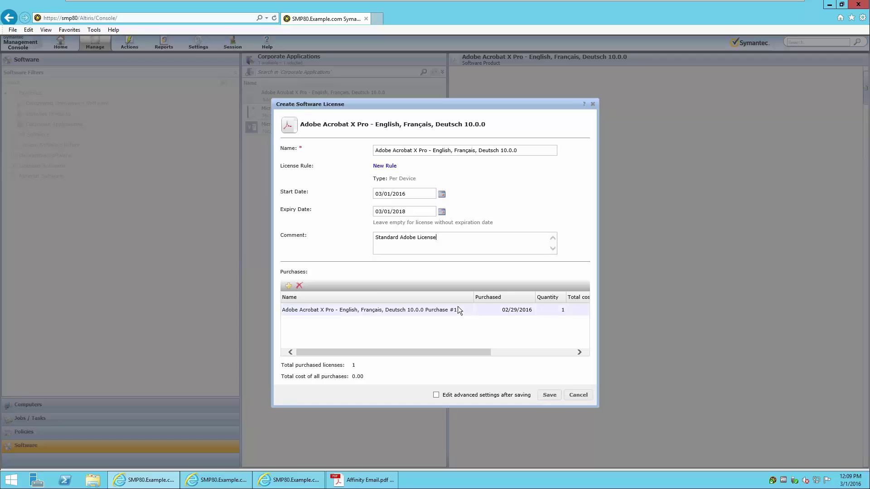
left_click(460, 311)
left_click(460, 308)
key("ctrl+c")
left_click(400, 310)
left_click(453, 308)
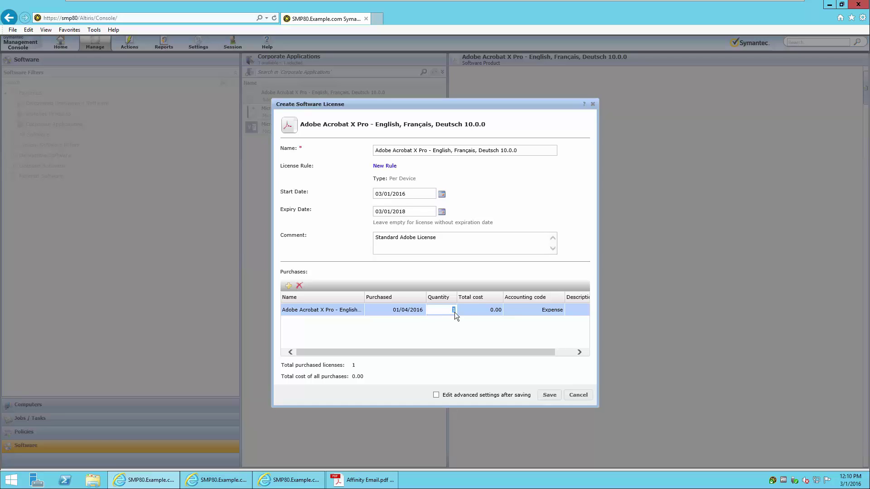
left_click(485, 308)
type("1500")
Step: Choose Expense as the purchase's accounting code, describe it as "Purchased for Accounting", and save the license and software product
left_click(569, 307)
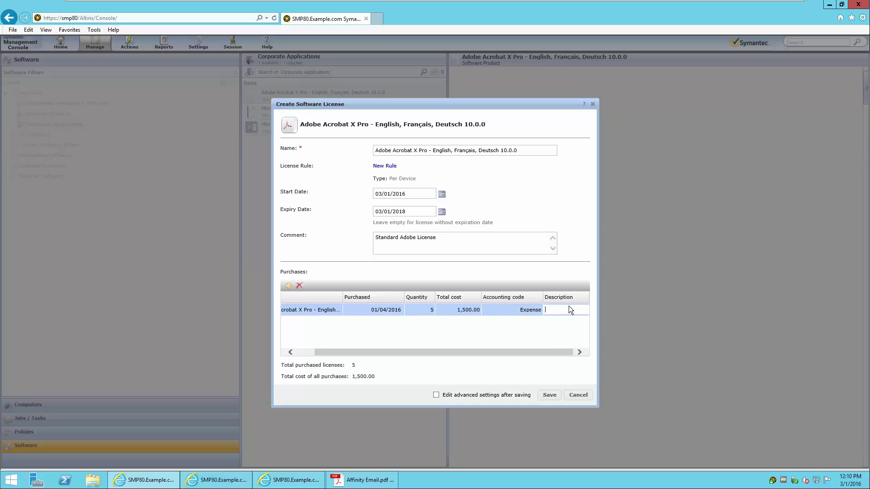
left_click(534, 310)
left_click(536, 310)
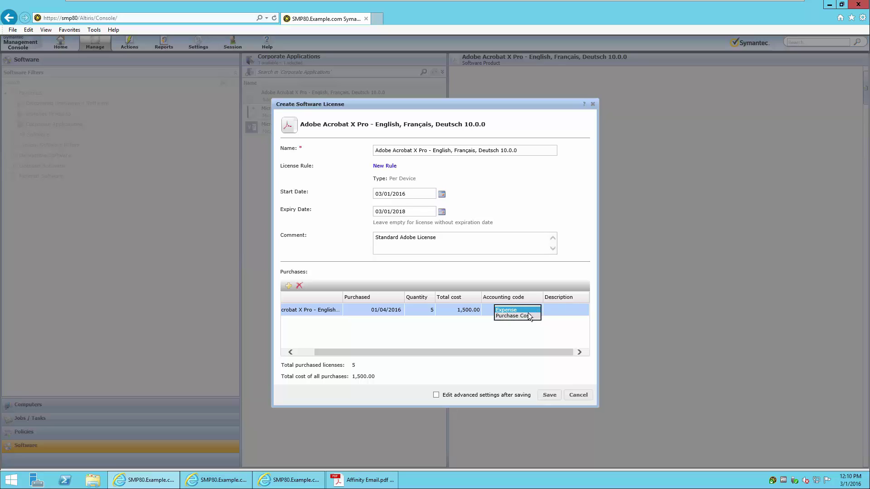
left_click(528, 310)
left_click(557, 311)
type("Purchased for Accounting")
left_click(454, 331)
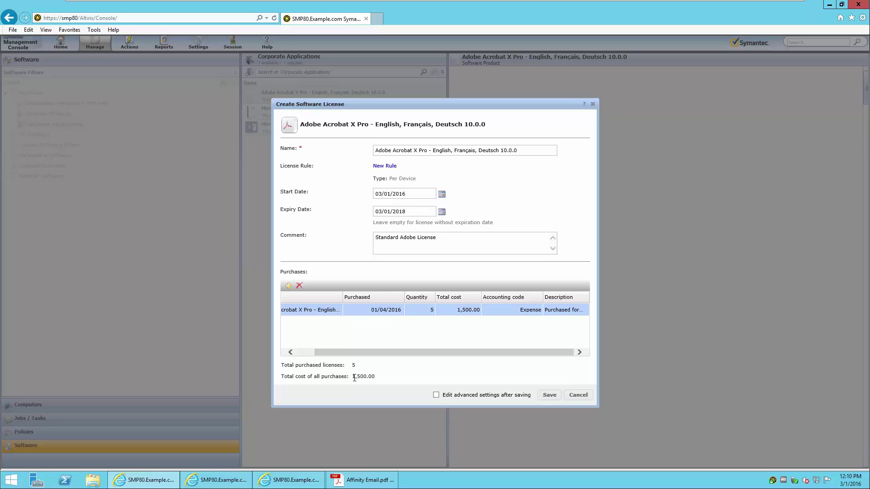
left_click(551, 395)
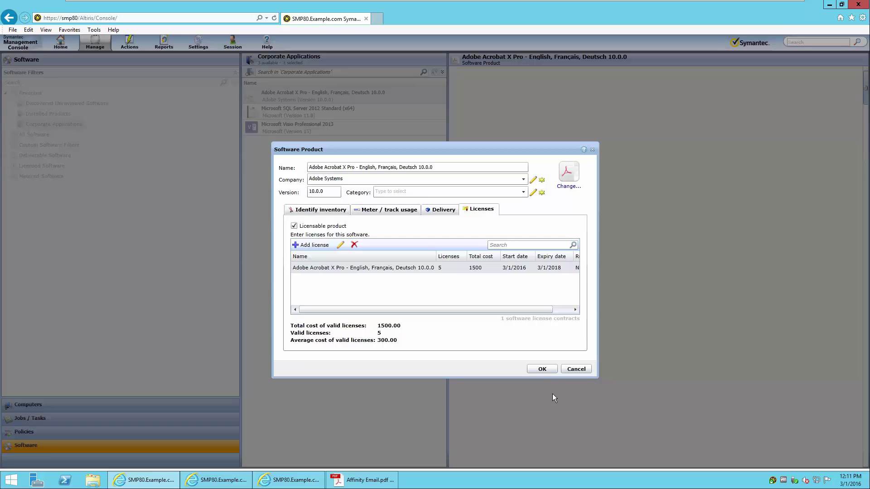
left_click(544, 370)
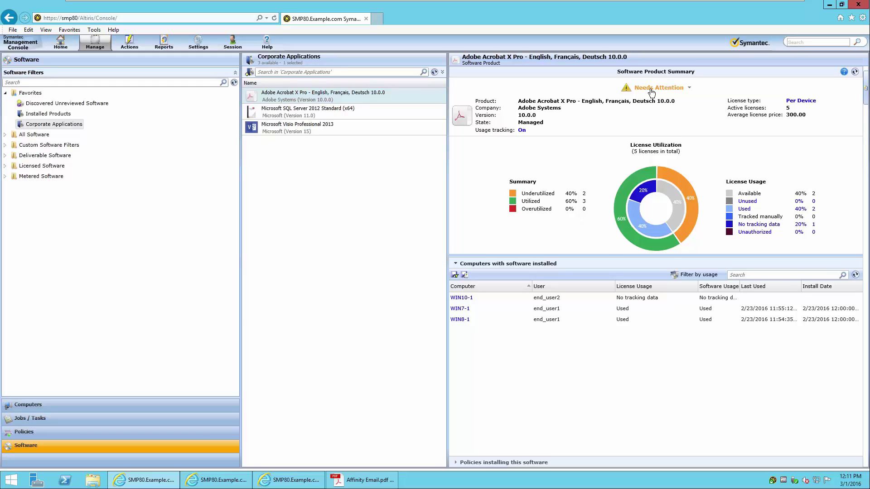
Step: Examine the license utilization chart and list the computers behind its Used and No tracking data segments
mouse_move(652, 92)
mouse_move(687, 191)
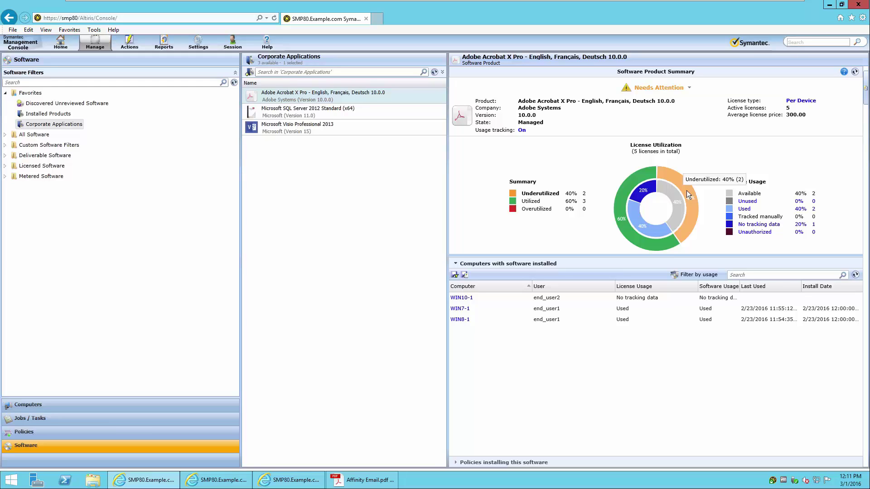
mouse_move(638, 176)
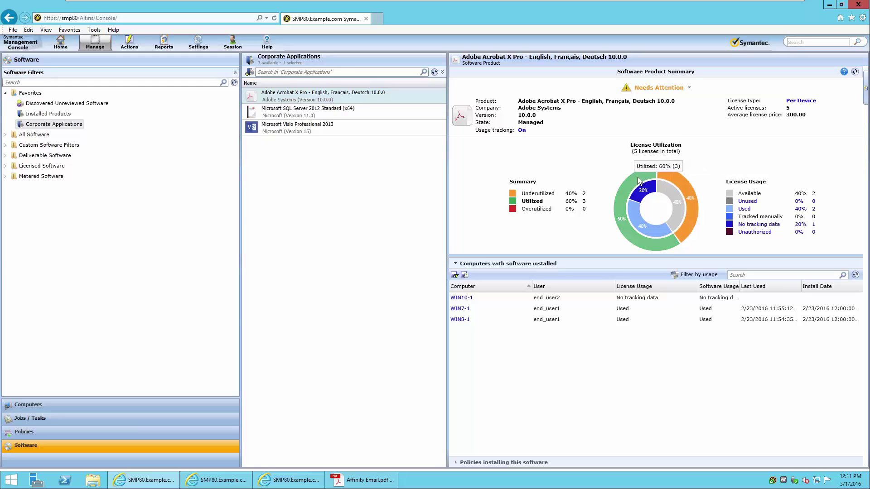
mouse_move(659, 232)
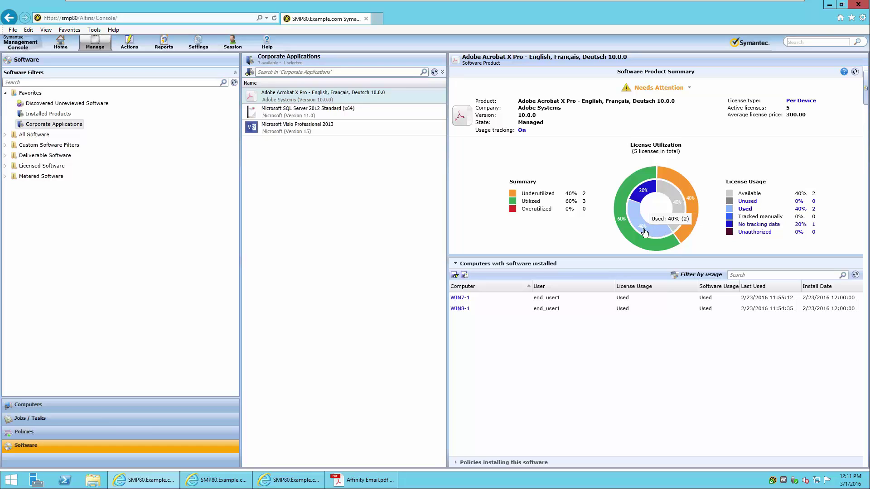
left_click(639, 195)
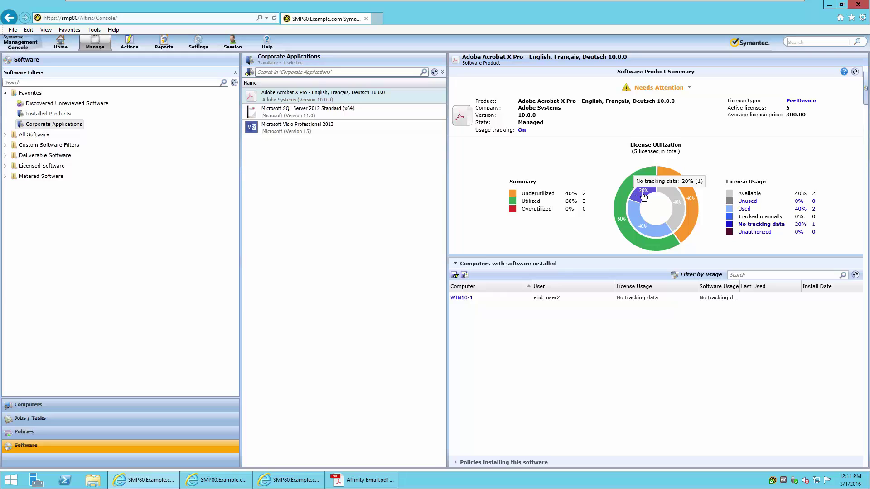
mouse_move(678, 207)
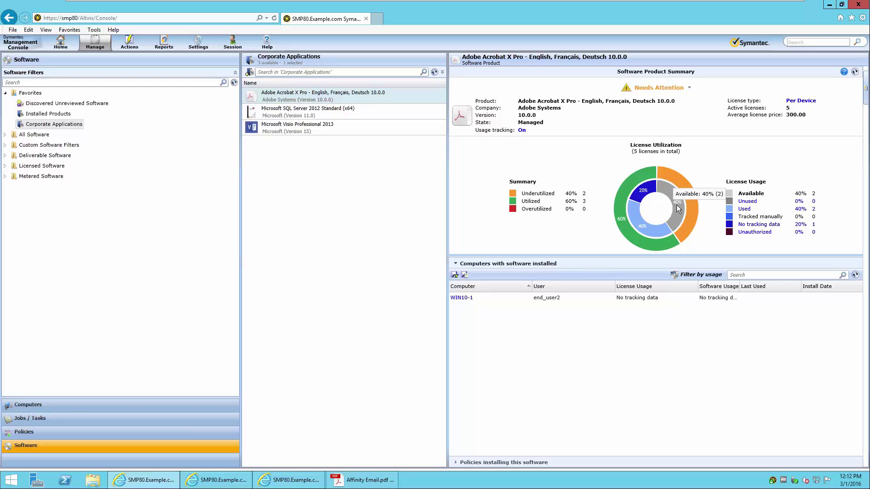
Step: Reset the computer list's License Usage filter to include all usage states
left_click(700, 276)
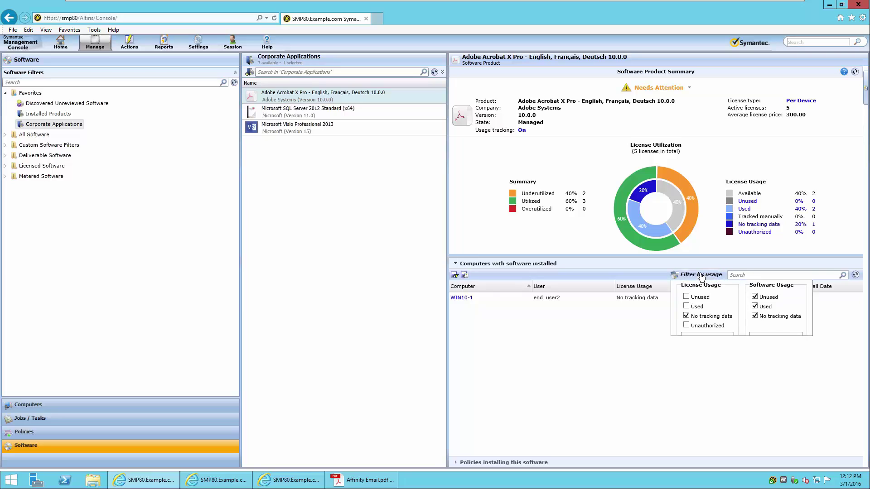
left_click(714, 340)
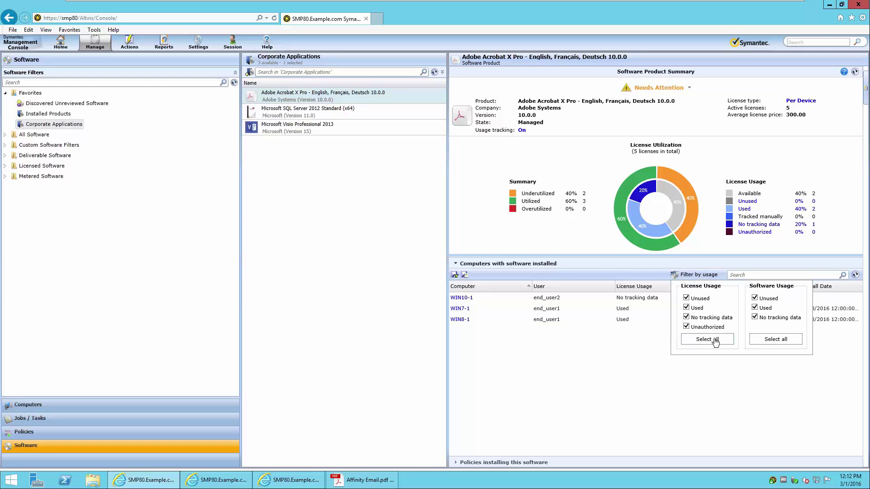
left_click(631, 348)
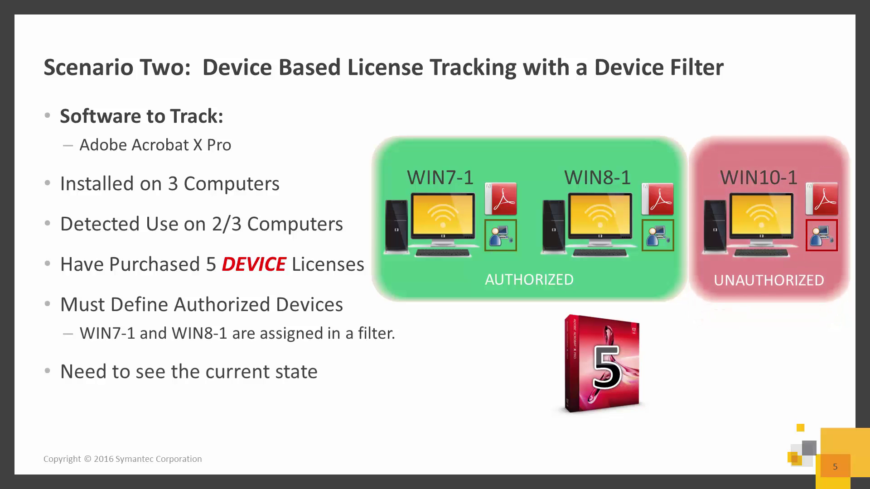
key("Right")
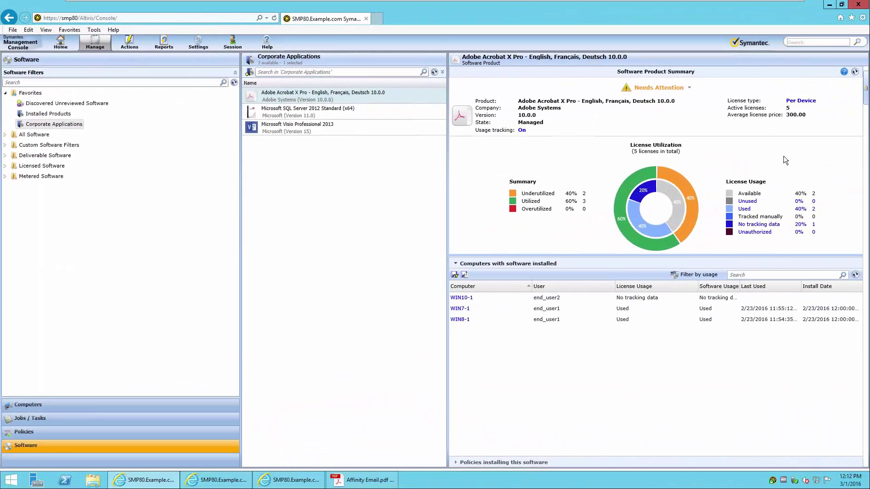
Step: Edit the Adobe Acrobat X Pro license's rule and name it "Adobe Acrobat X Pro - Per Device - Authorized List of Devices"
left_click(800, 101)
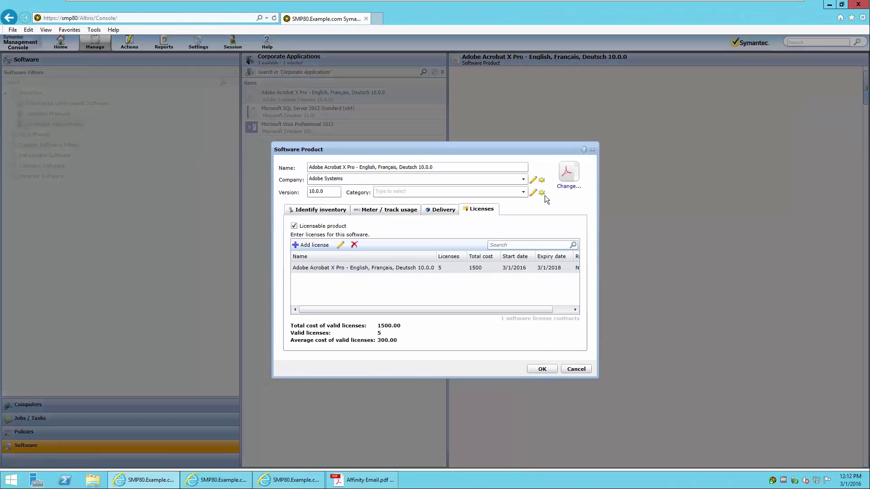
left_click(386, 269)
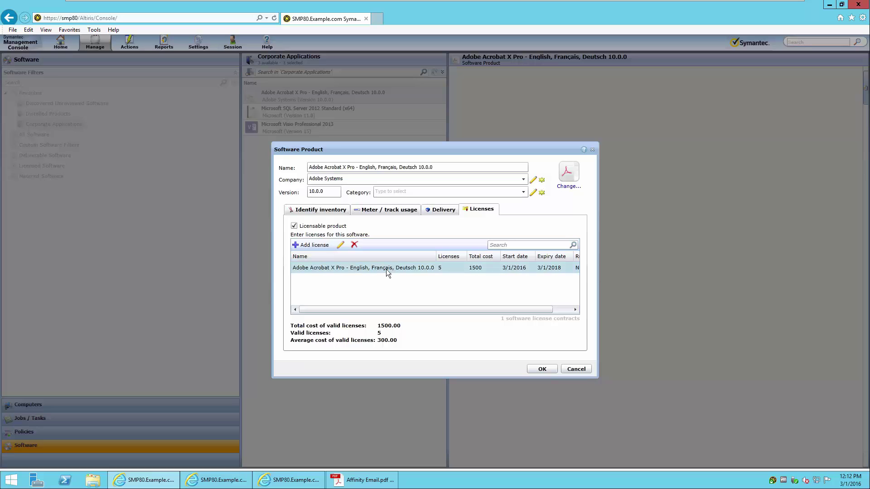
left_click(341, 245)
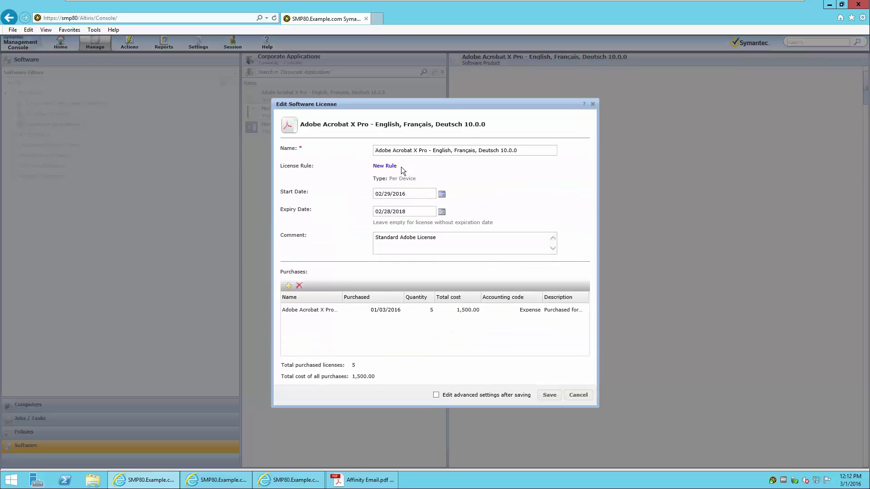
left_click(393, 167)
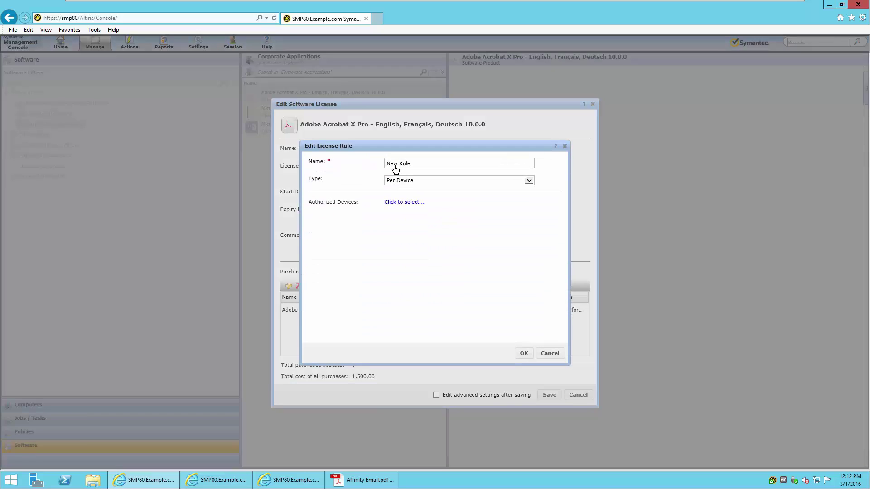
left_click_drag(425, 165, 379, 163)
key("ctrl+v")
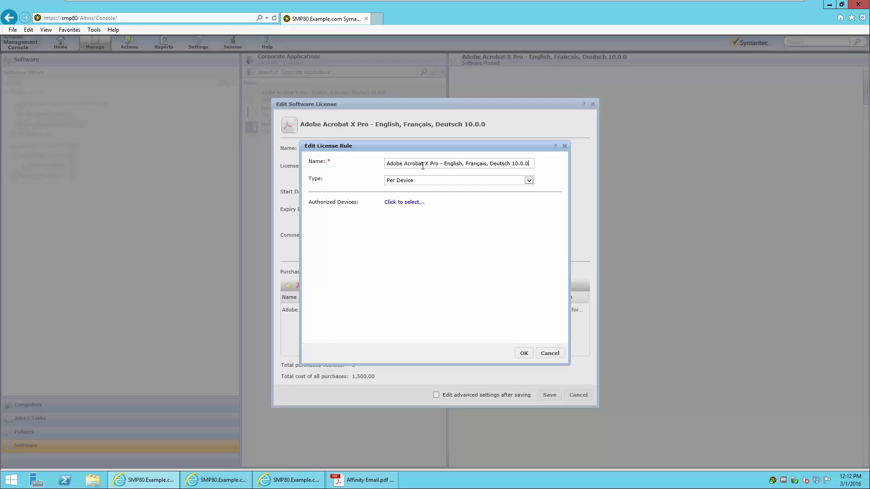
left_click_drag(445, 165, 558, 173)
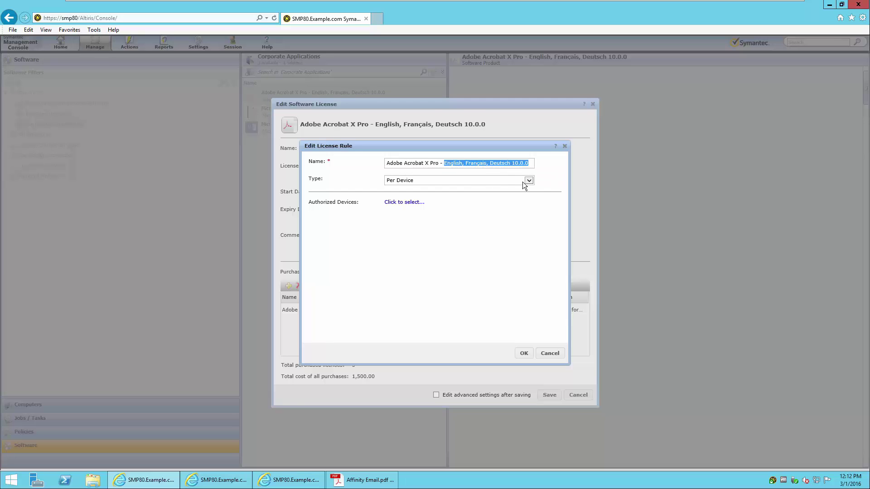
type("Per Device - Authorized List of Devices")
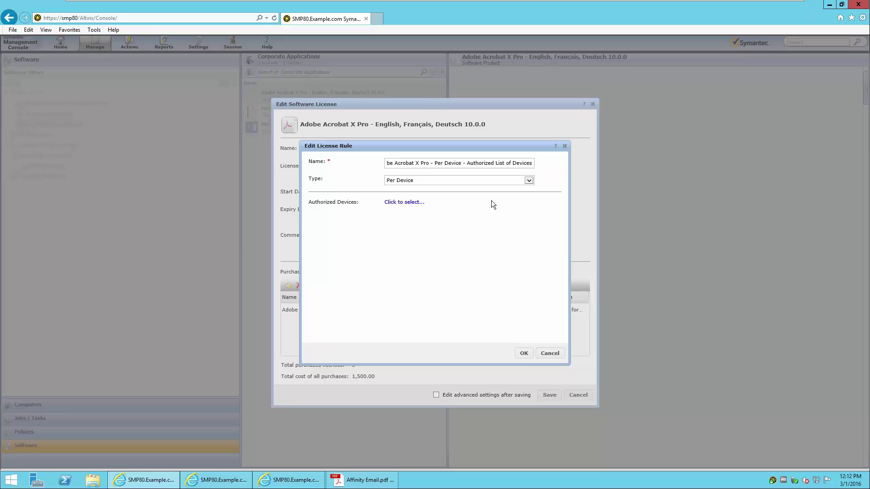
Step: Set the license rule's authorized devices to the "Authorized Adobe Acrobat X Professional Devices" filter under Software Asset Management
left_click(409, 203)
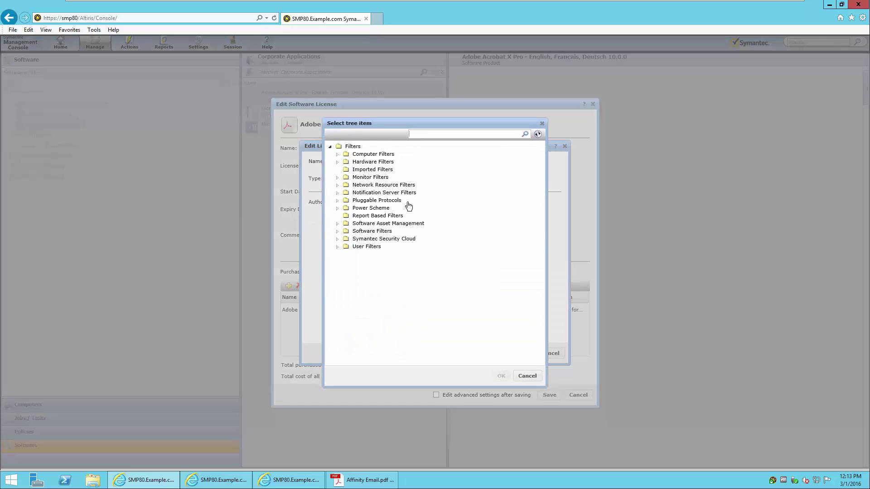
left_click(336, 223)
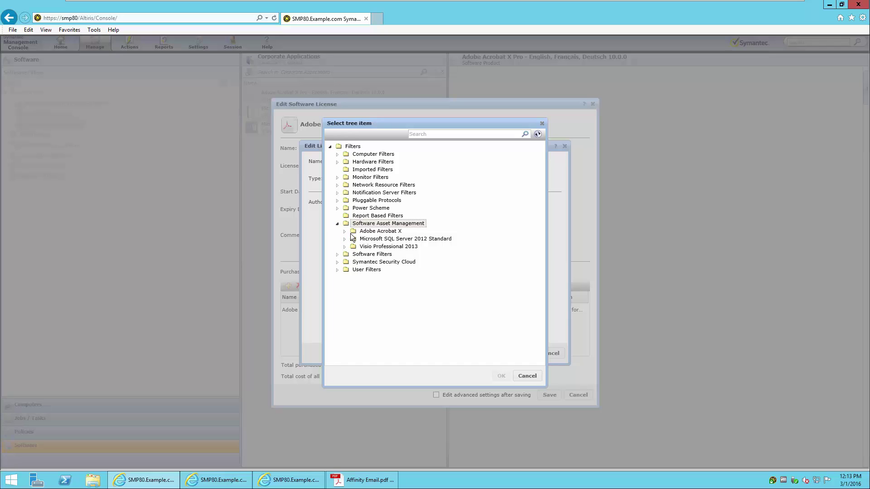
left_click(344, 232)
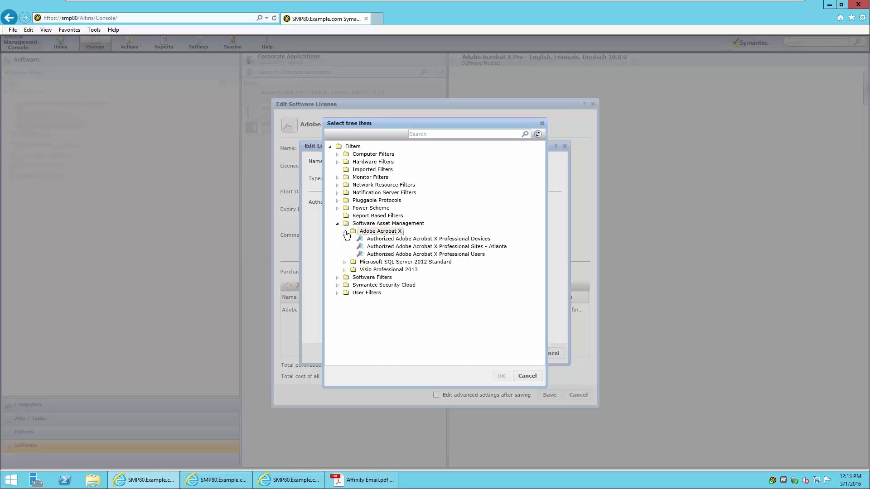
left_click(472, 240)
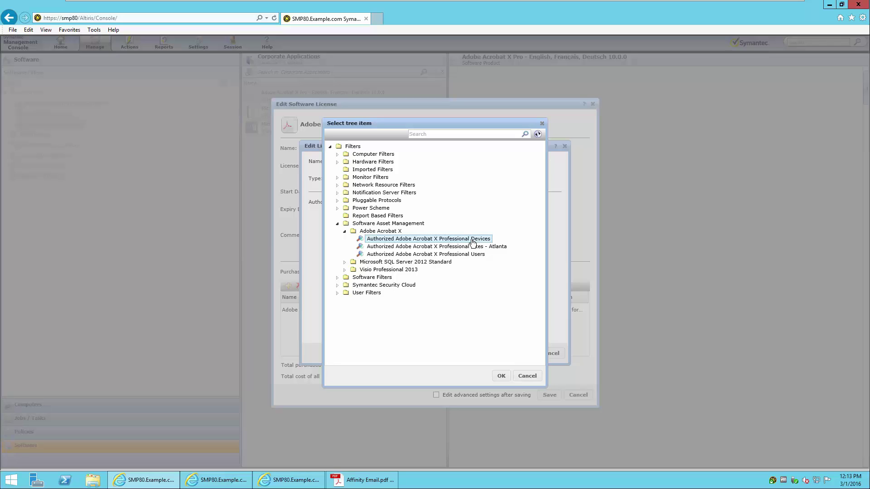
left_click(500, 377)
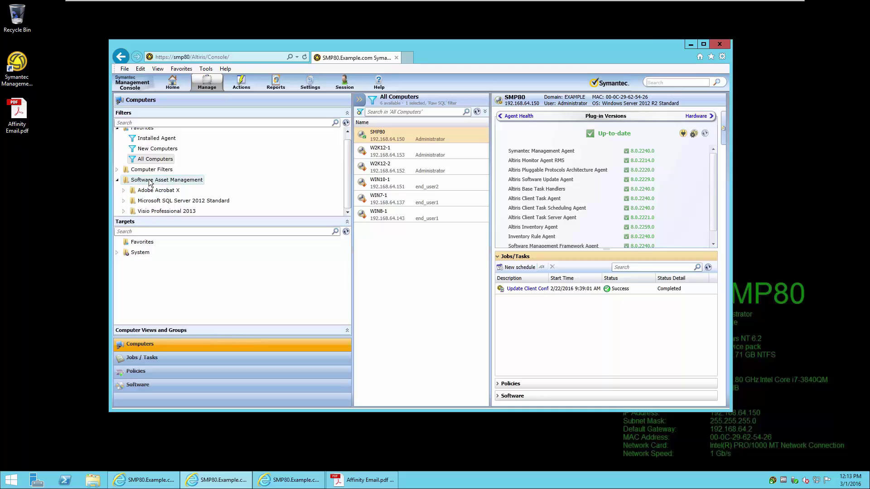
Step: Check which computers belong to the Authorized Adobe Acrobat X Professional Devices filter in the other console window, and return to the license rule
left_click(123, 190)
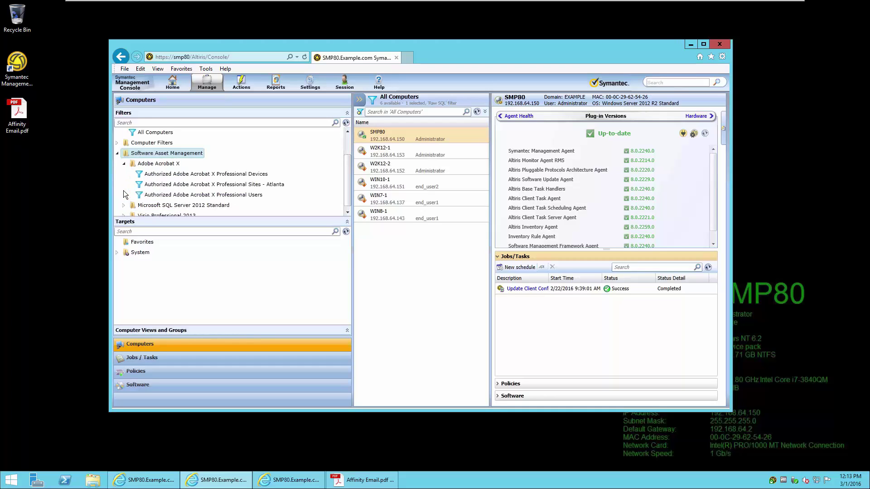
left_click(244, 178)
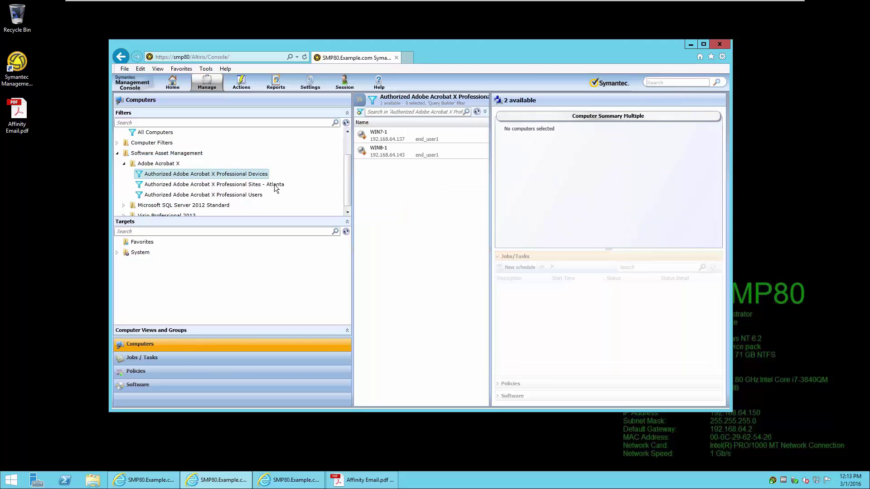
left_click(444, 138)
key("ctrl+a")
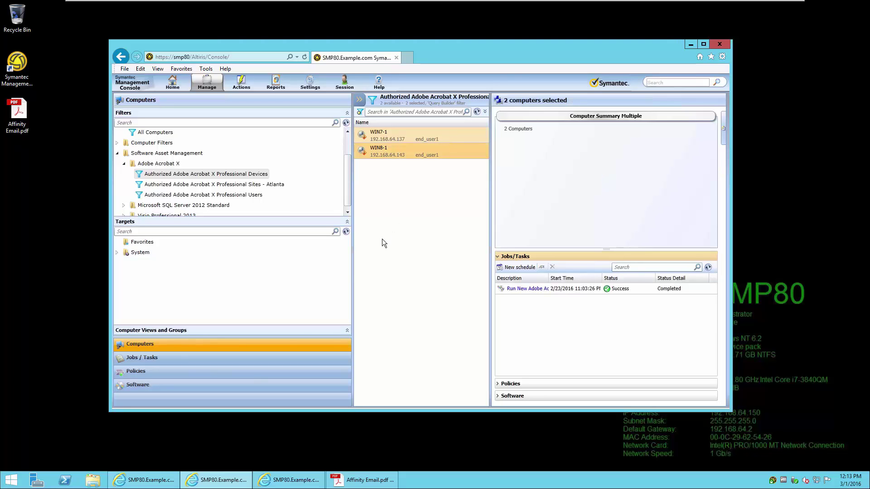
left_click(196, 483)
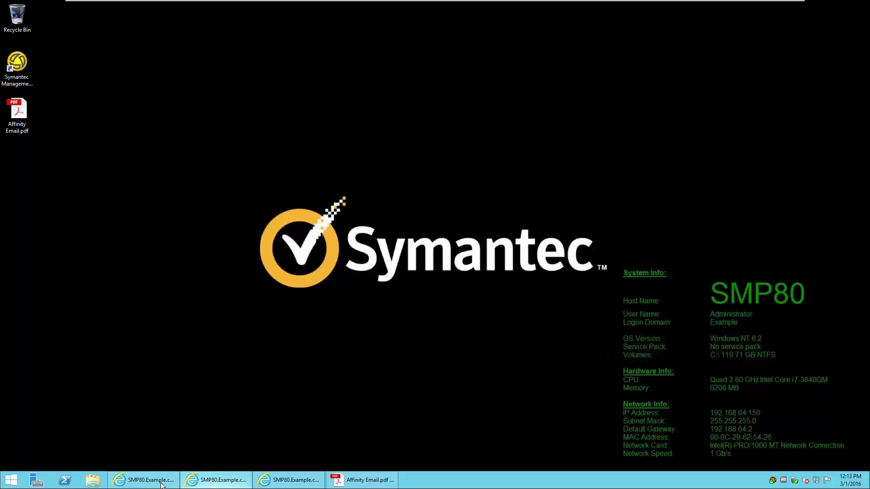
left_click(160, 485)
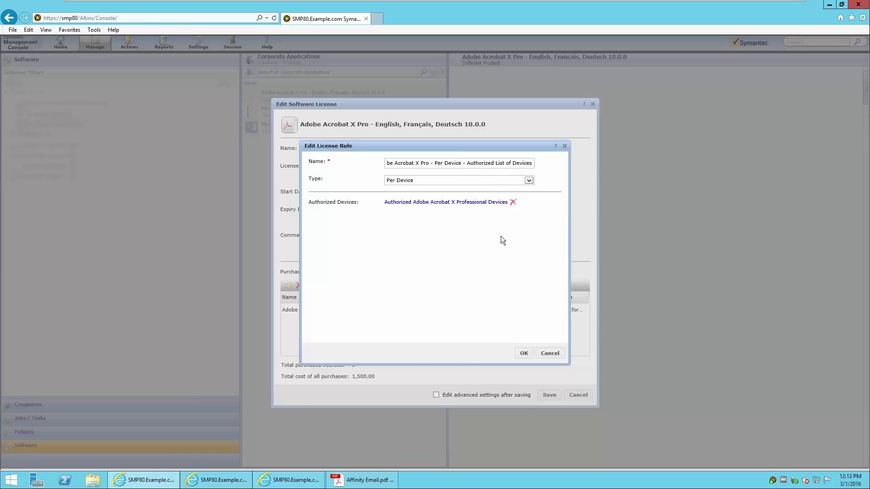
Step: Save the license rule, applying it to all licenses of the product, and save the license and the software product
left_click(525, 354)
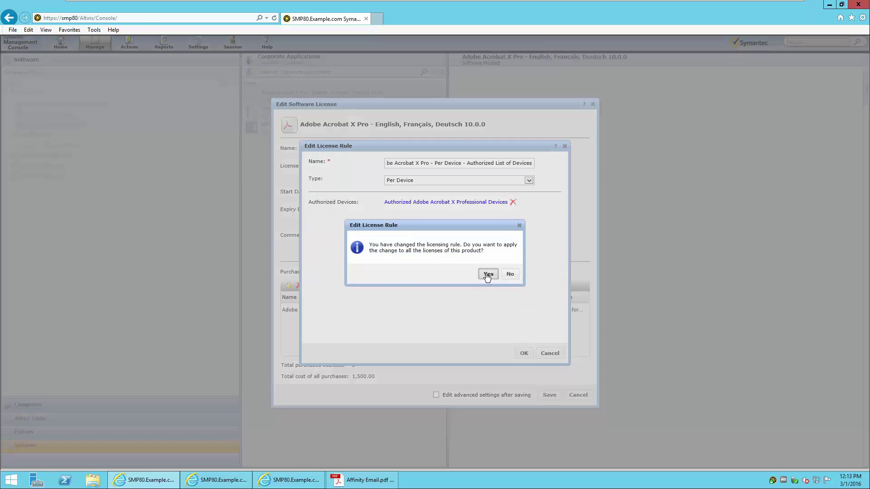
left_click(487, 276)
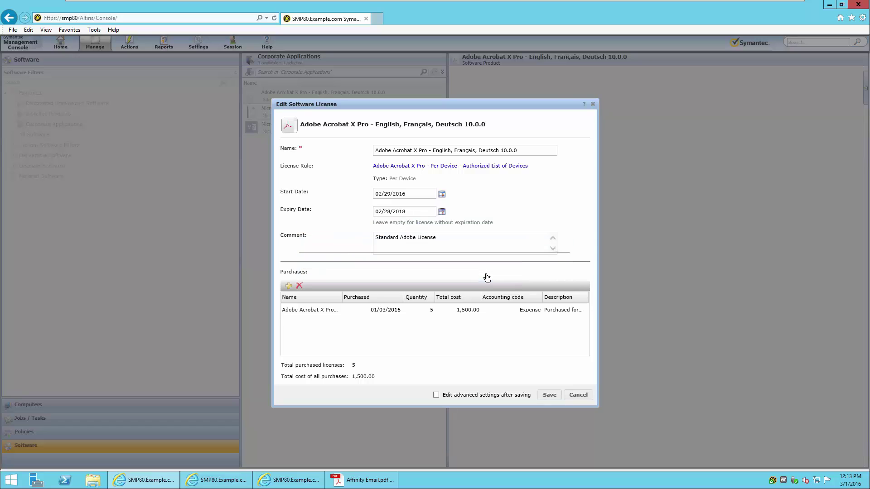
left_click(550, 396)
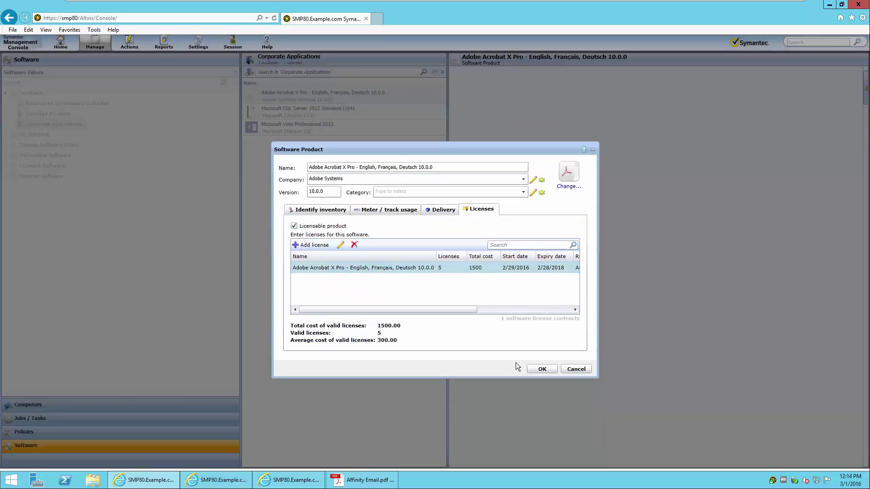
left_click(544, 367)
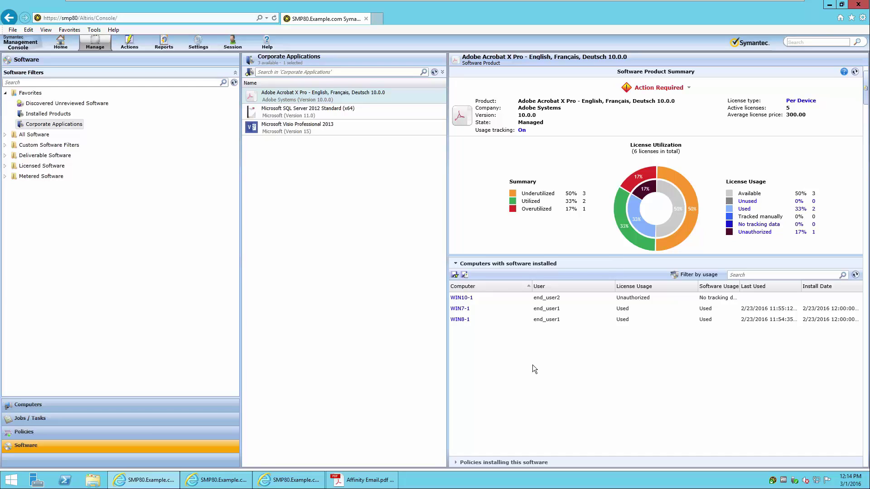
Step: List the computers behind the Used, Unused and Unauthorized license usage, and examine the Action Required details and the utilization chart segments
left_click(718, 309)
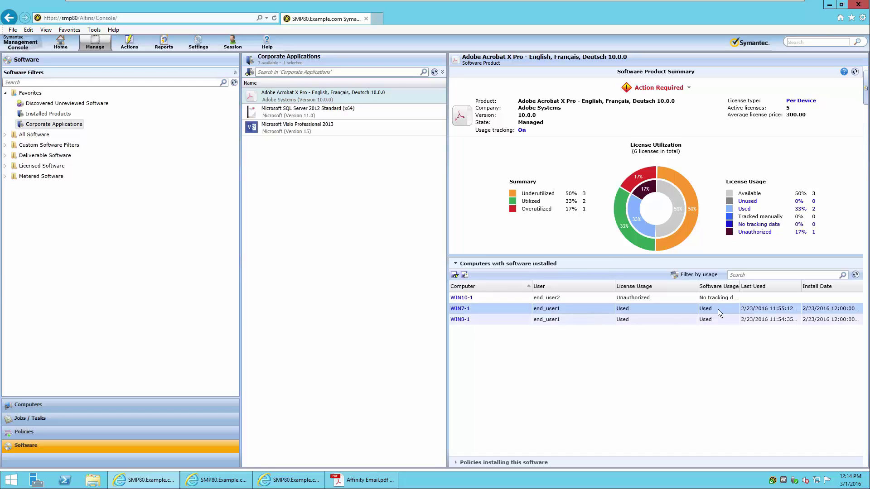
left_click(745, 209)
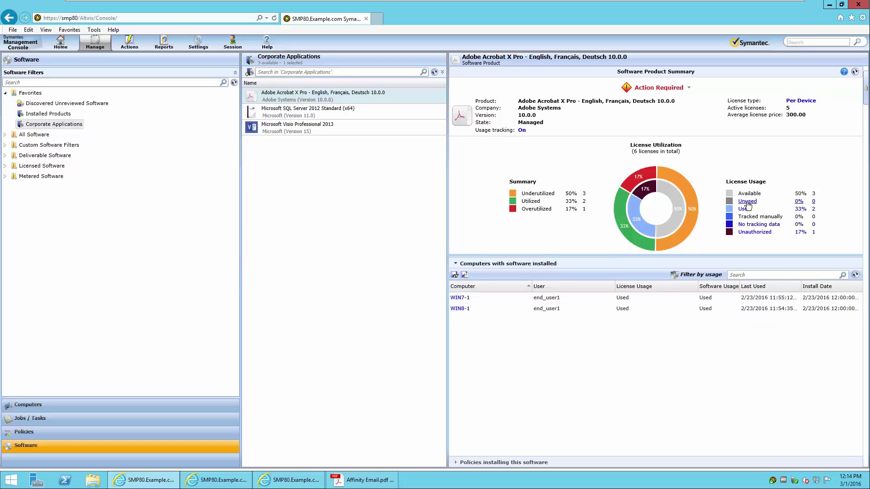
left_click(747, 204)
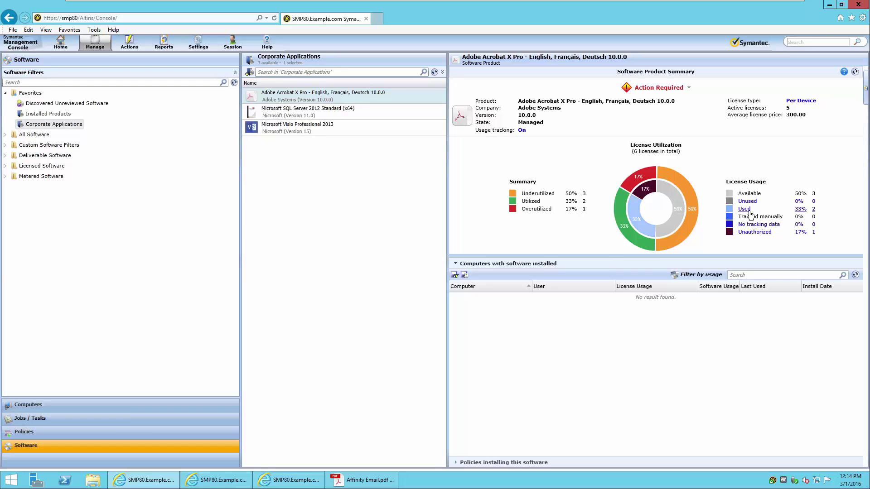
left_click(754, 232)
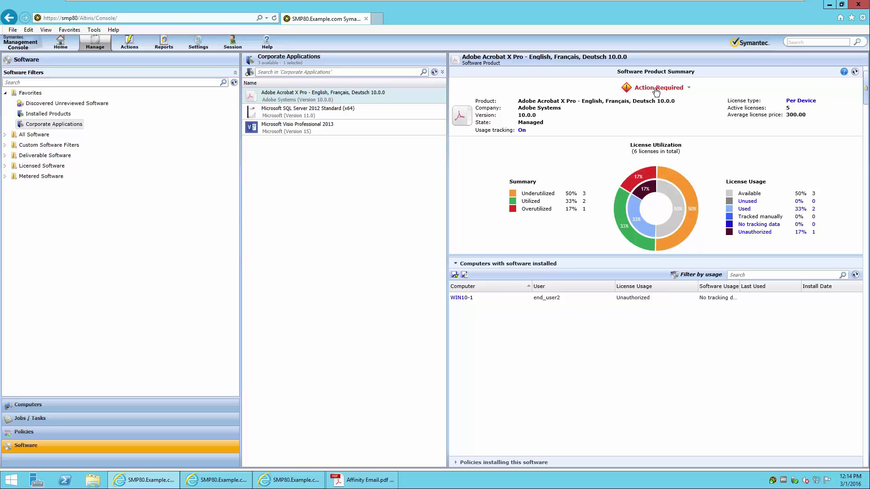
mouse_move(656, 92)
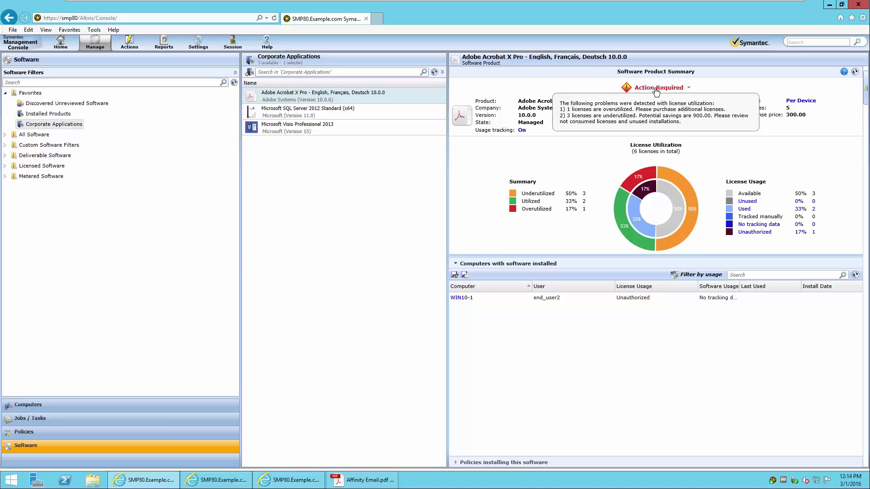
mouse_move(628, 227)
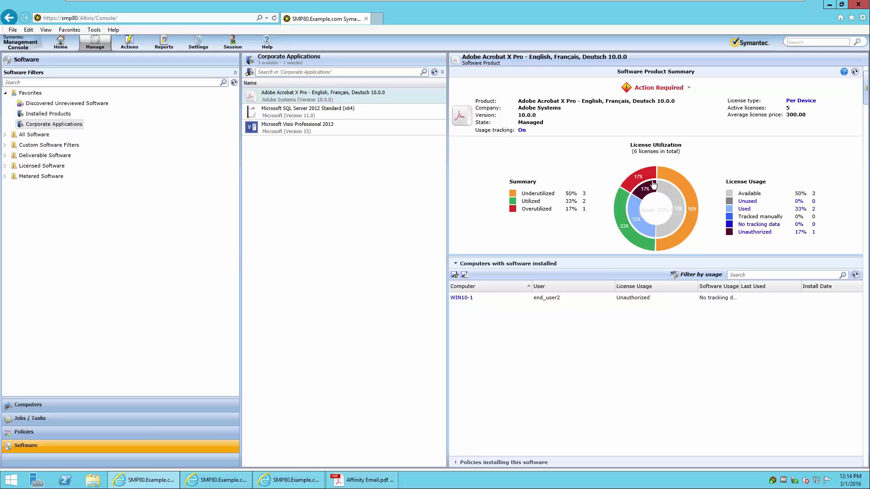
mouse_move(644, 179)
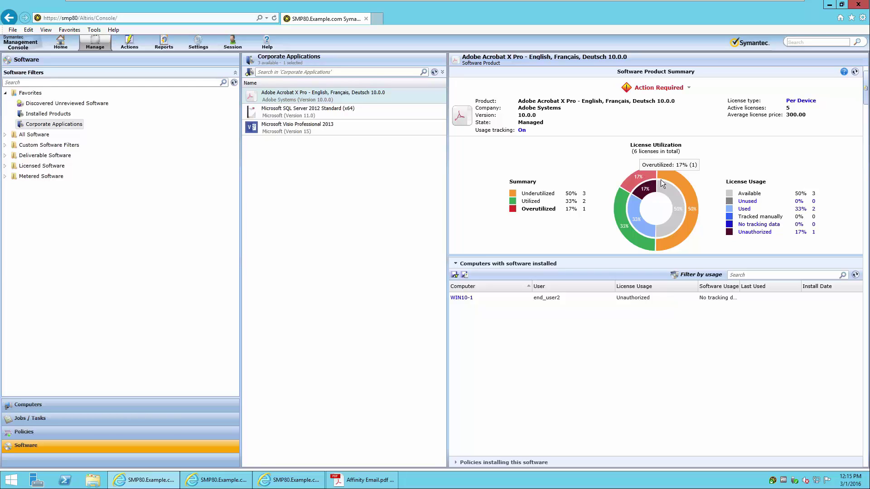
mouse_move(691, 206)
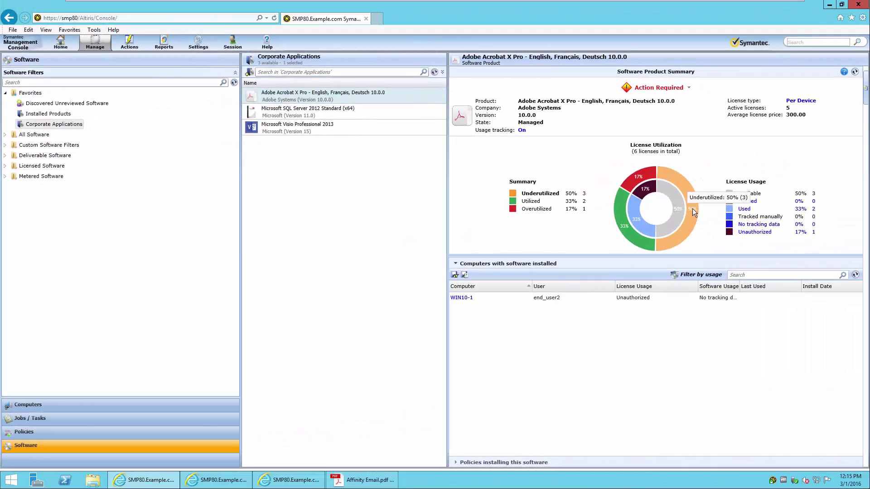
Step: Open the license rule of the Adobe Acrobat X Pro license and rename it "Adobe Acrobat X Pro - Per Device - Authorized List of Sites"
left_click(811, 104)
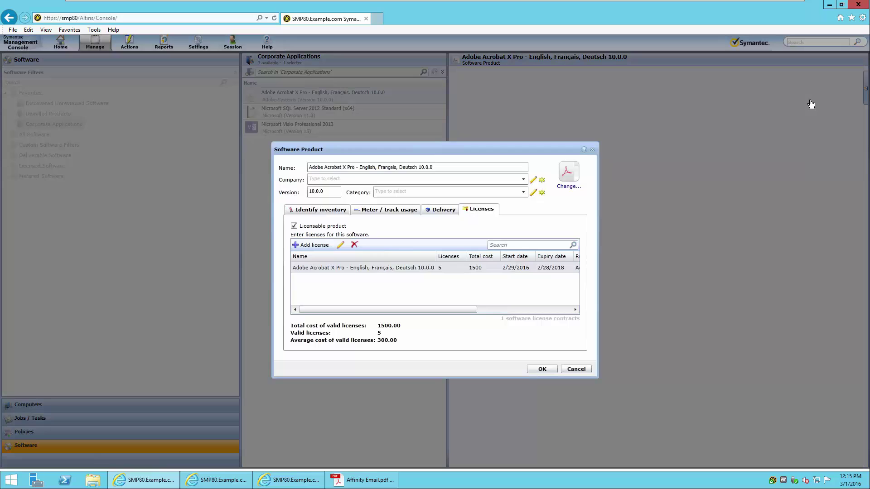
left_click(354, 268)
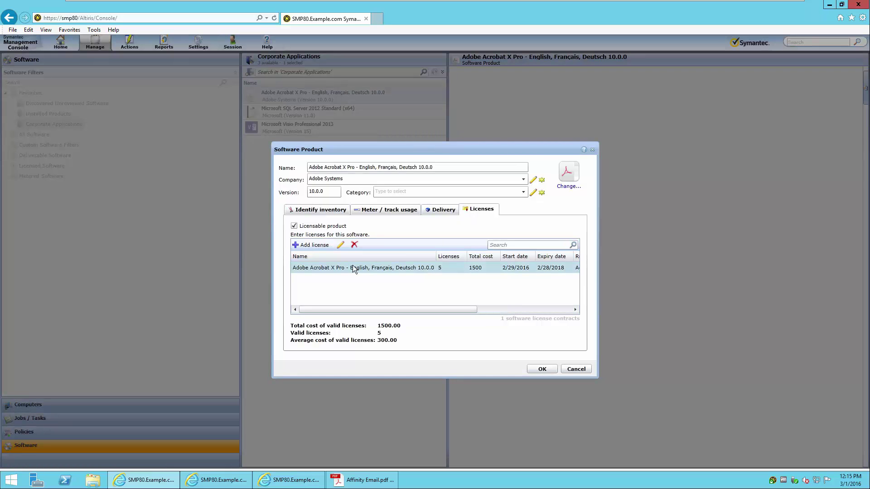
left_click(340, 245)
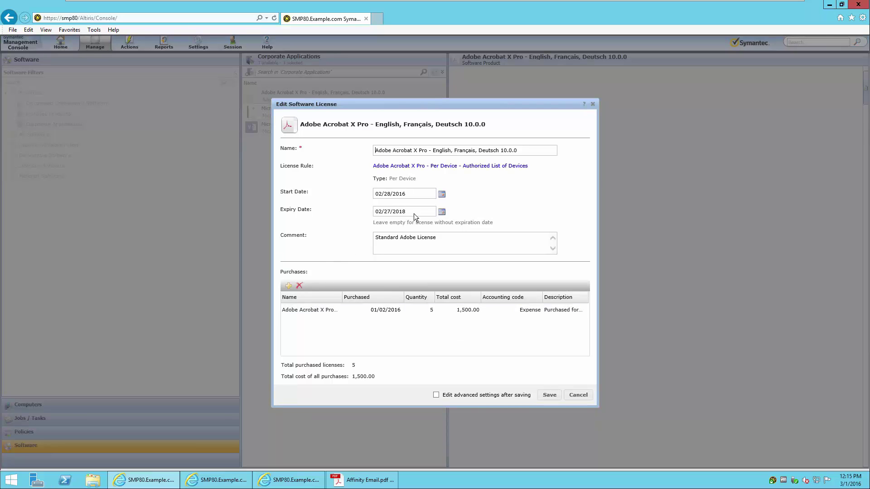
left_click(465, 168)
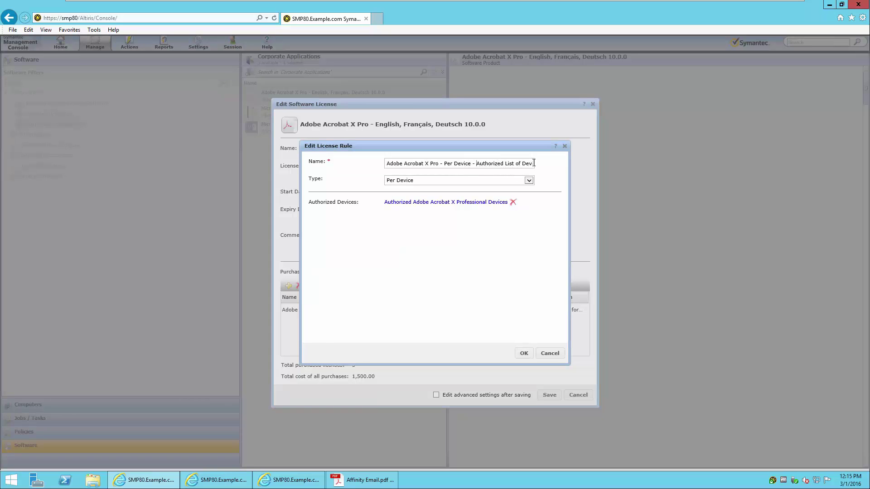
left_click_drag(528, 163, 562, 165)
left_click(514, 164)
double_click(521, 164)
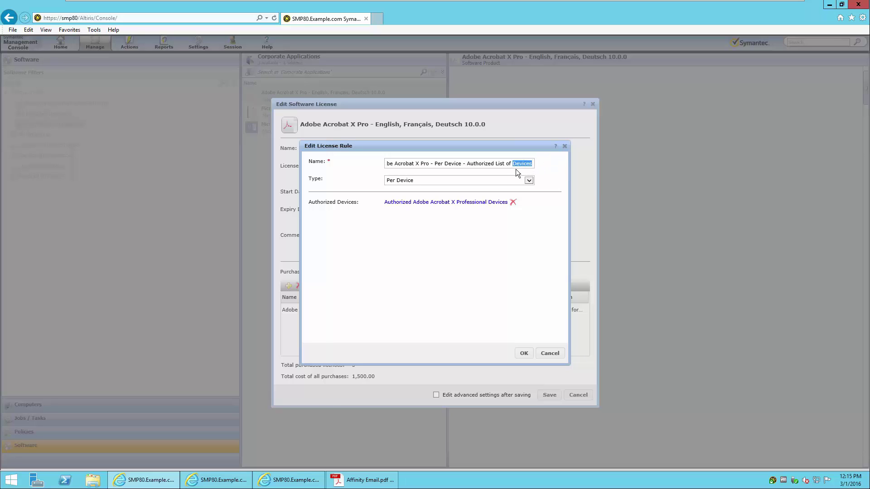
type("Sites")
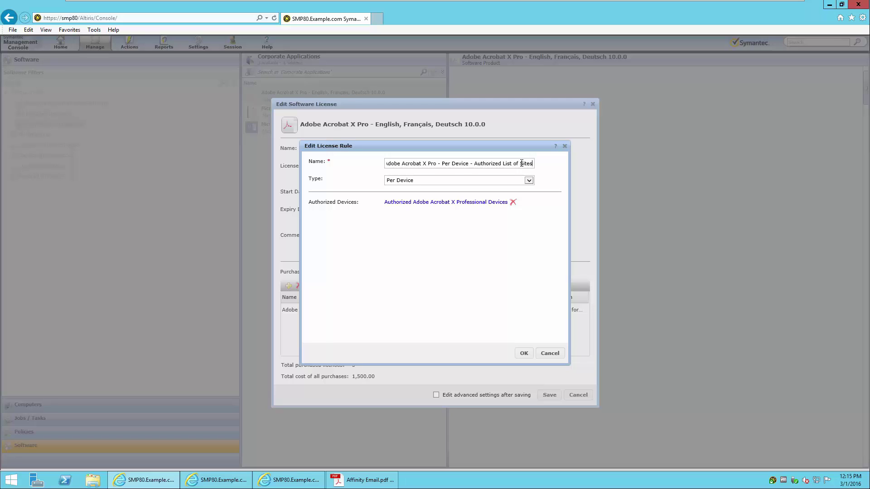
left_click_drag(520, 164, 563, 164)
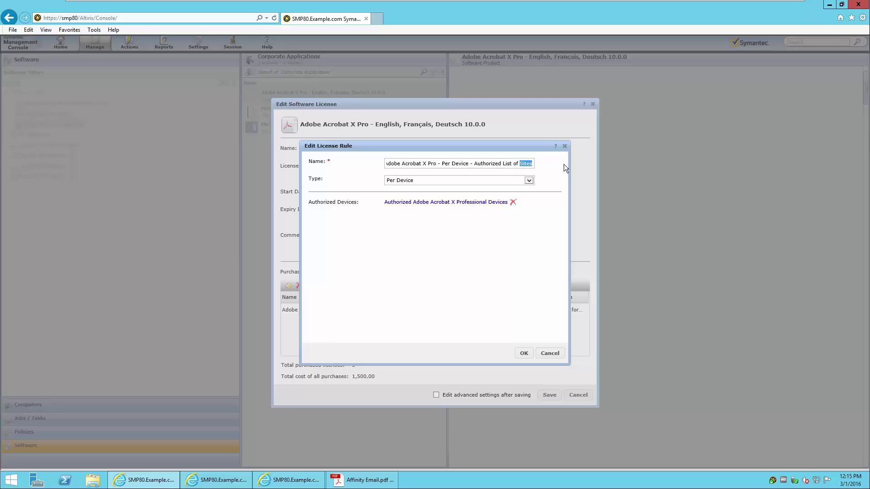
Step: Set the rule's authorized devices to the "Authorized Adobe Acrobat X Professional Sites - Atlanta" filter under Software Asset Management, and save the rule
left_click(478, 202)
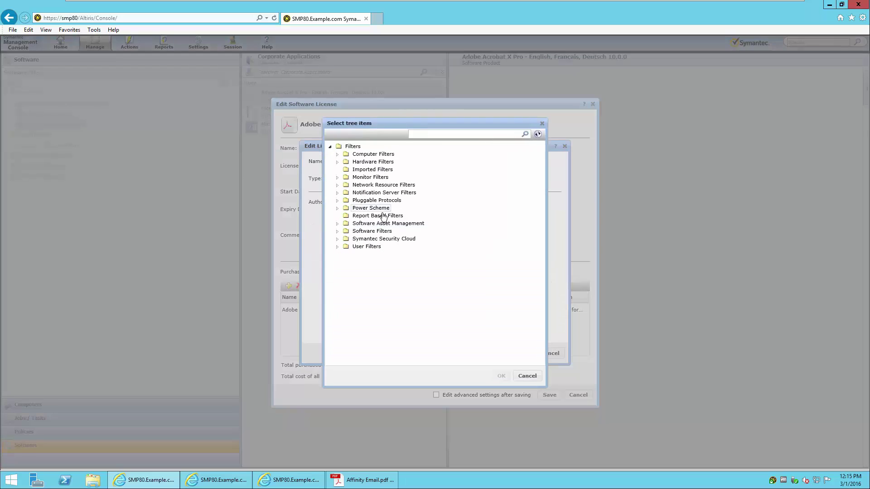
left_click(338, 223)
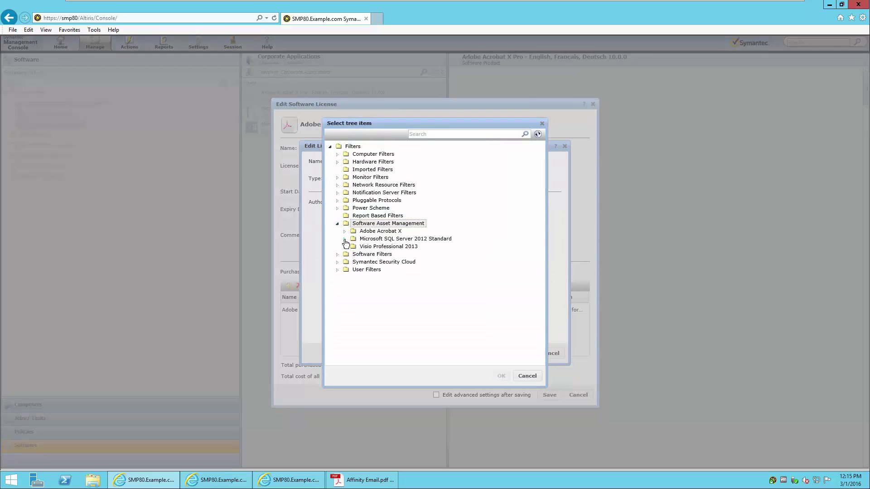
left_click(345, 240)
left_click(345, 231)
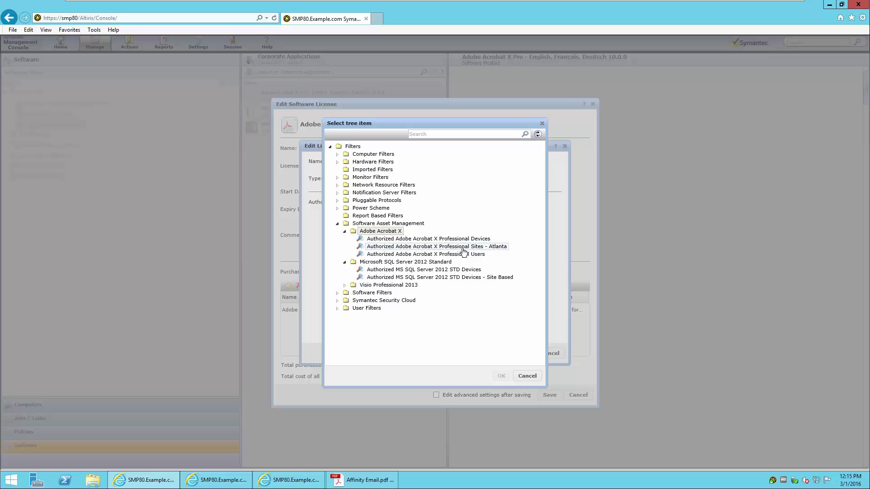
left_click(478, 249)
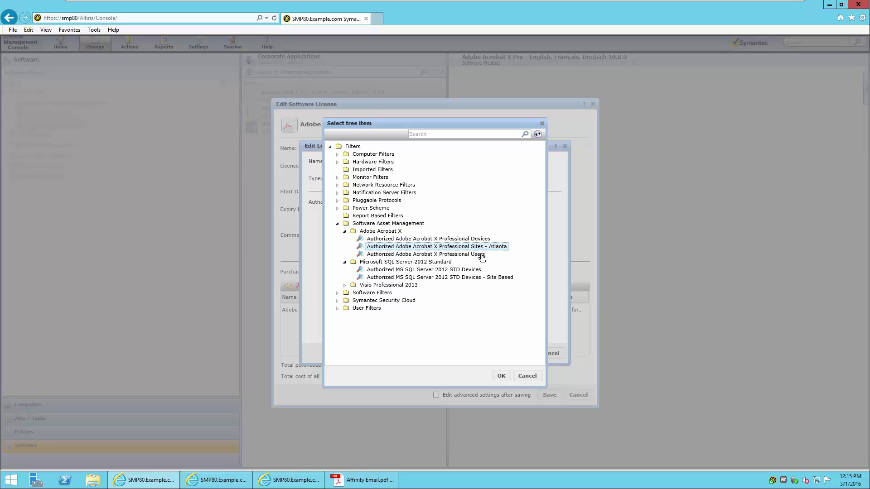
left_click(498, 377)
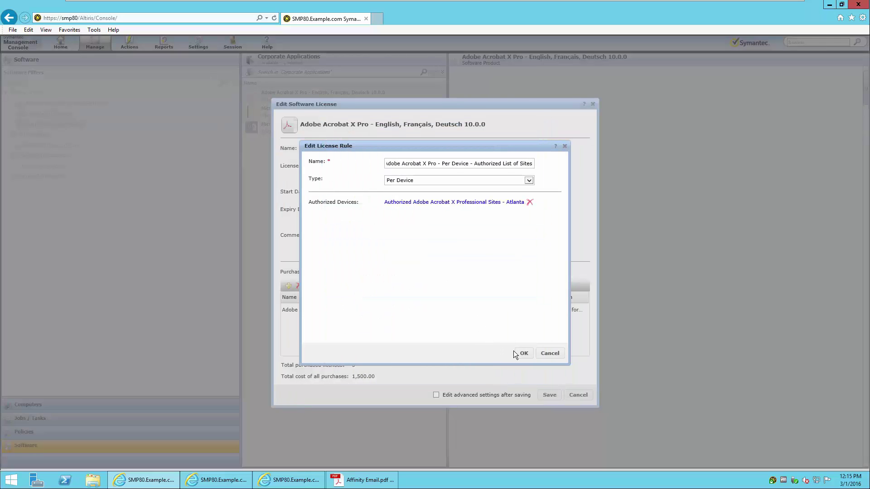
left_click(524, 354)
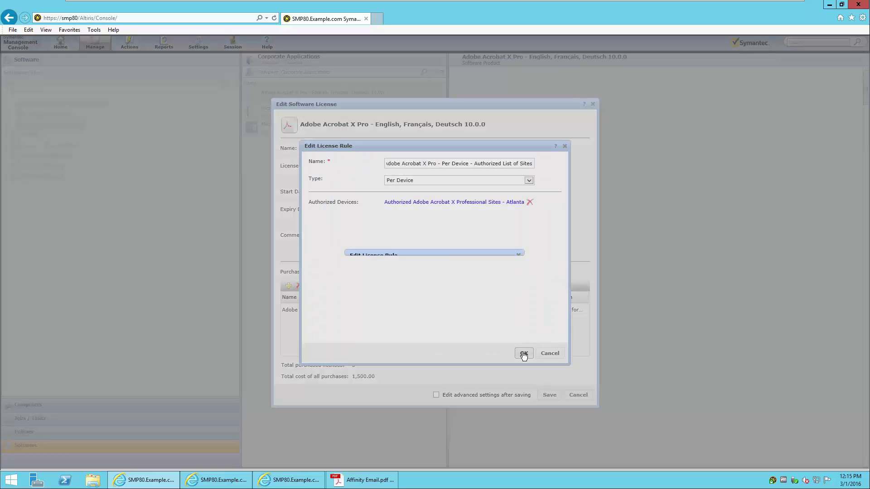
left_click(488, 275)
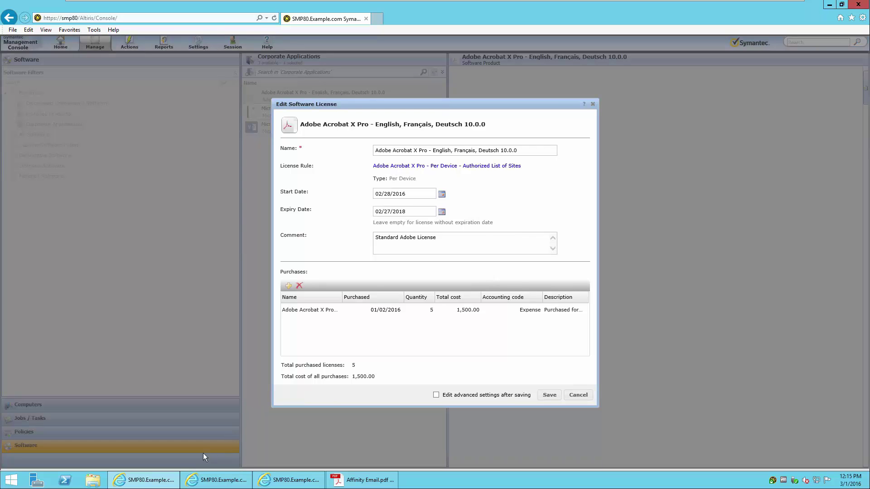
Step: Check which computers belong to the Authorized Adobe Acrobat X Professional Sites - Atlanta filter in the other console window, and return to the license
left_click(146, 483)
left_click(200, 483)
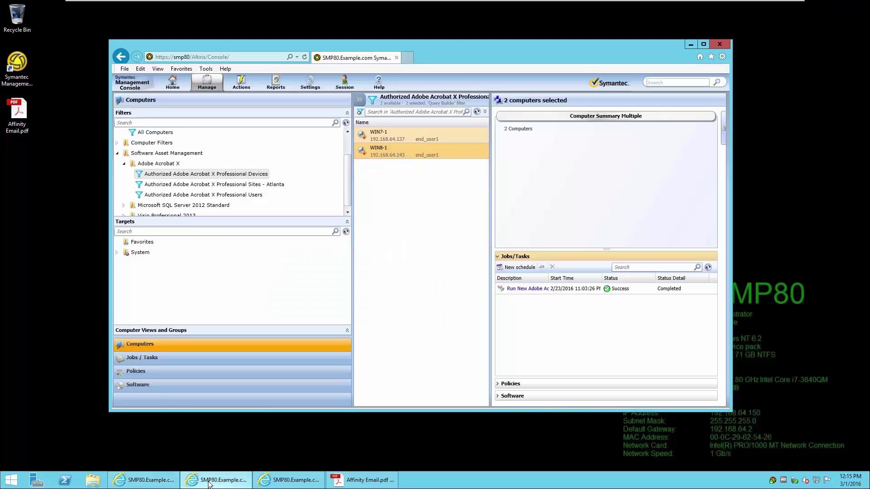
left_click(280, 185)
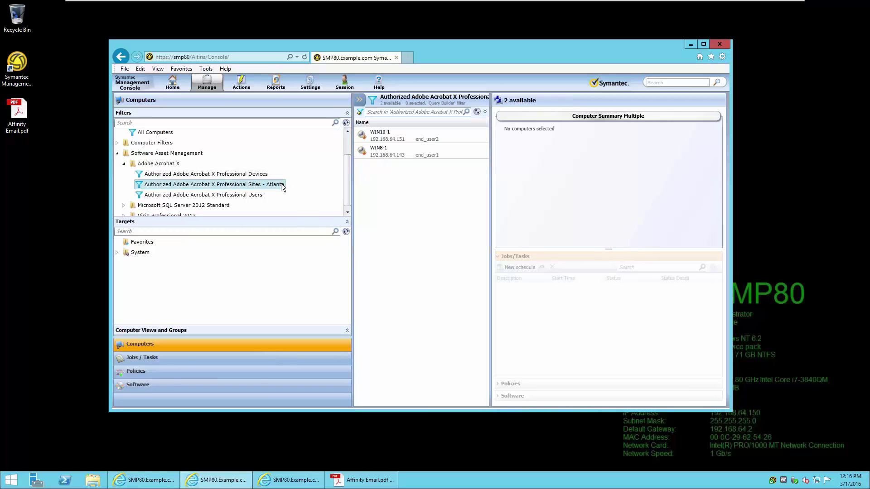
left_click(412, 136)
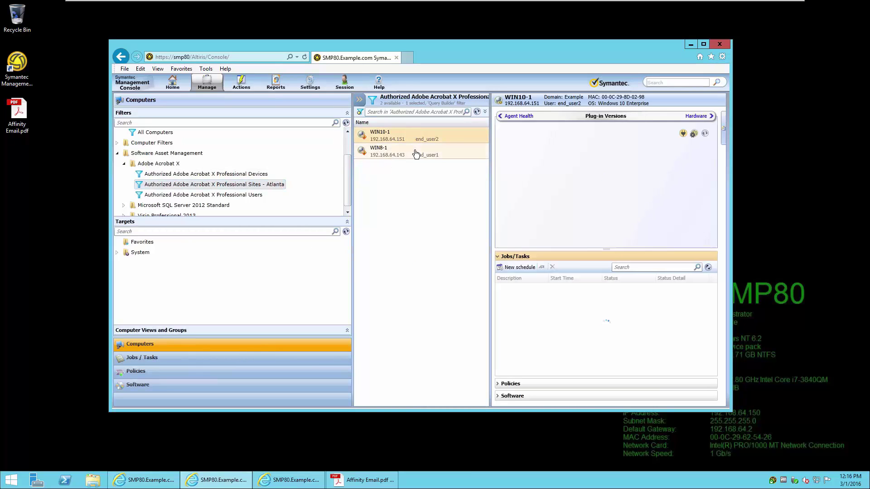
left_click(415, 155)
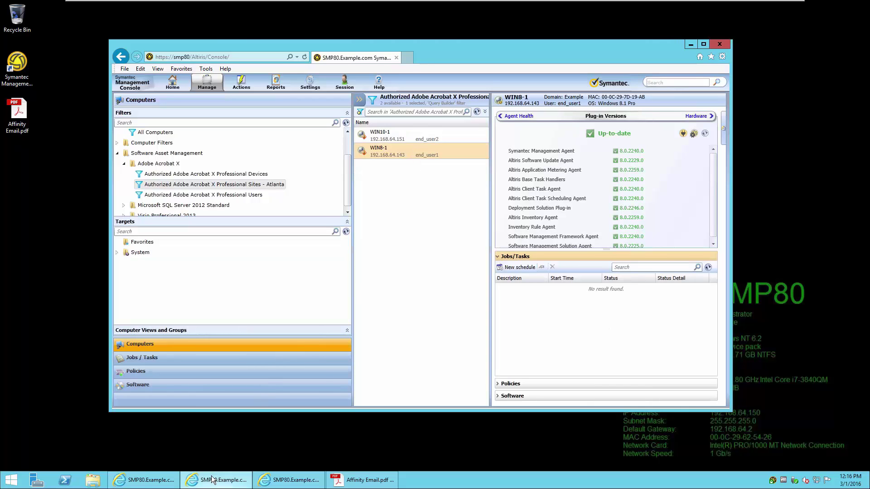
left_click(145, 482)
left_click(144, 483)
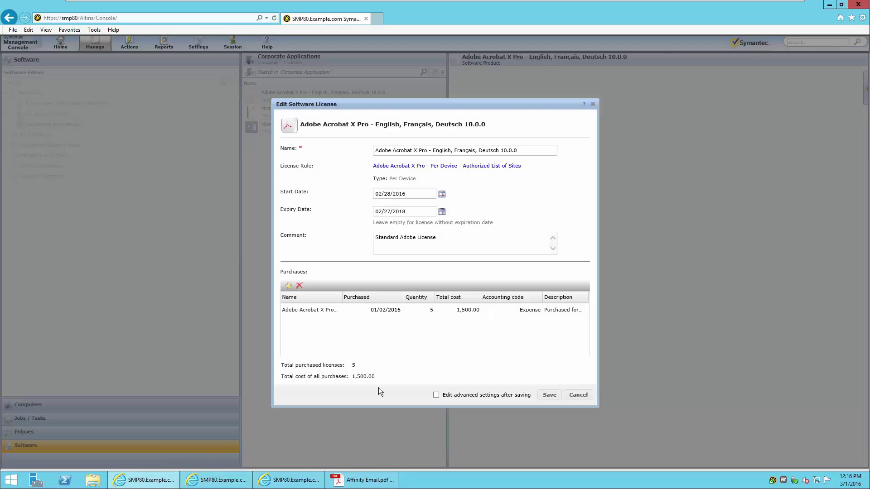
Step: Save the license and the software product, and list the computers behind the Used and Unauthorized license usage
left_click(550, 395)
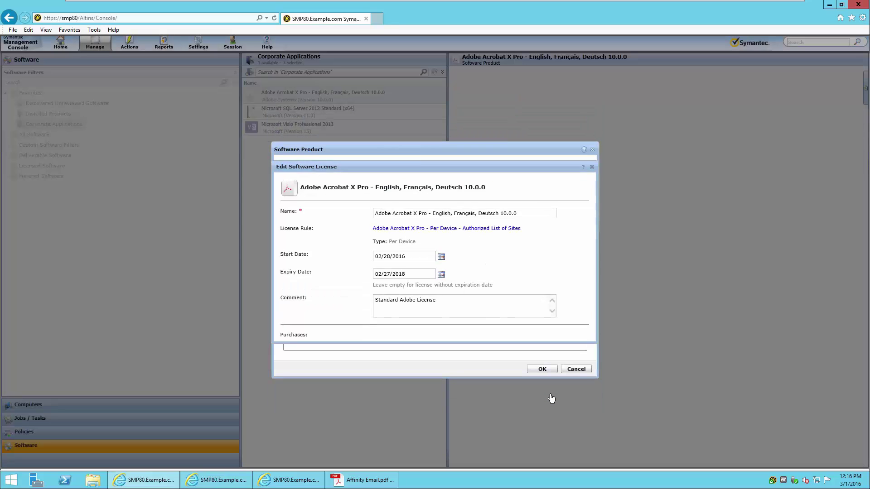
left_click(541, 369)
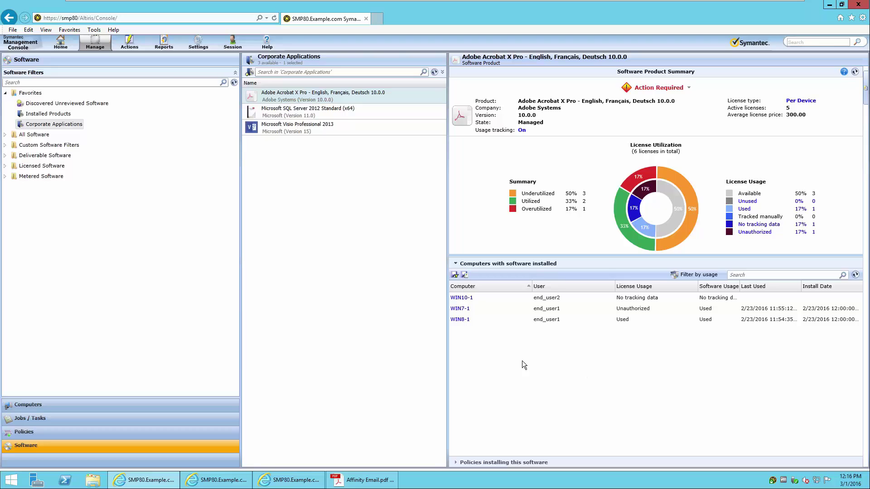
left_click(744, 209)
left_click(753, 234)
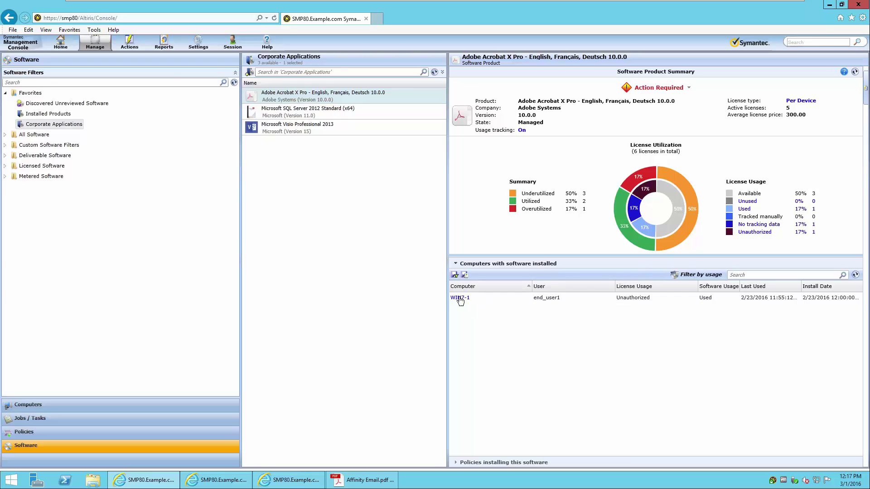
left_click(513, 302)
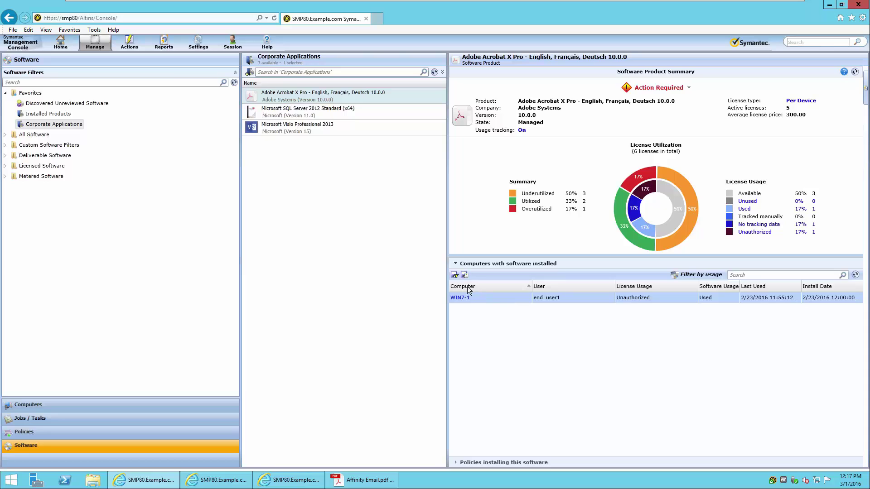
Step: Save the unauthorized computers list as filter "Unauthorized Adobe Acrobat X Devices" under Software Asset Management, with the saved filter selected in Computers View
left_click(454, 275)
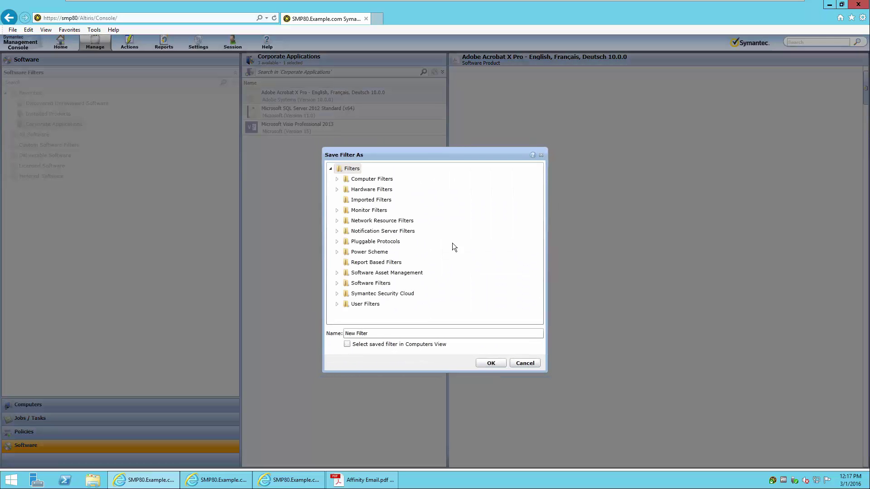
left_click(337, 273)
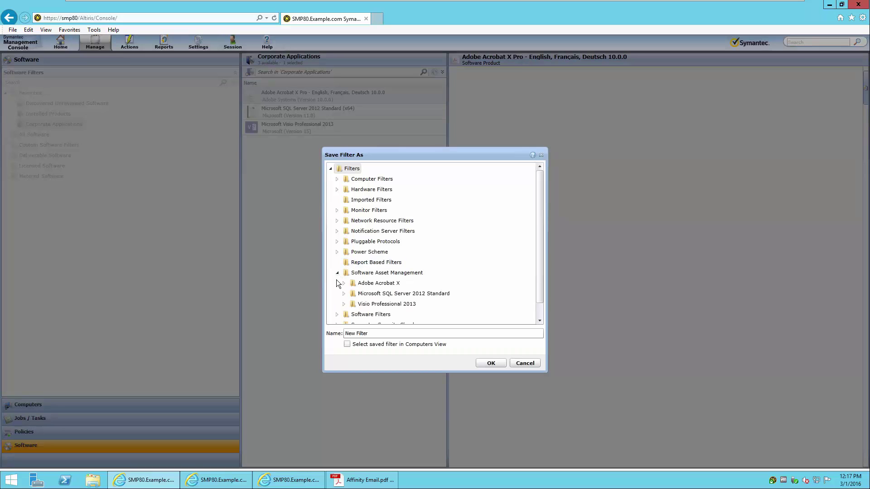
left_click(367, 273)
left_click(407, 334)
key("ctrl+a")
type("Unauthorized Adobe Acrobat X Devices")
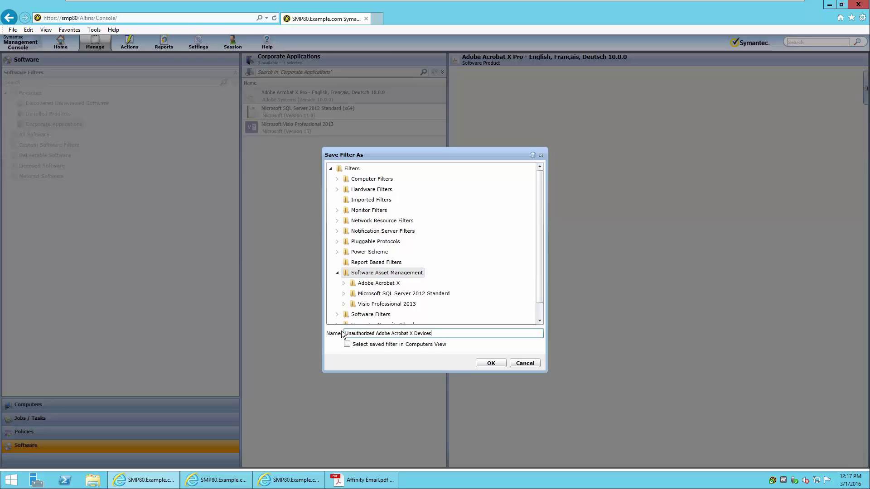
left_click(347, 345)
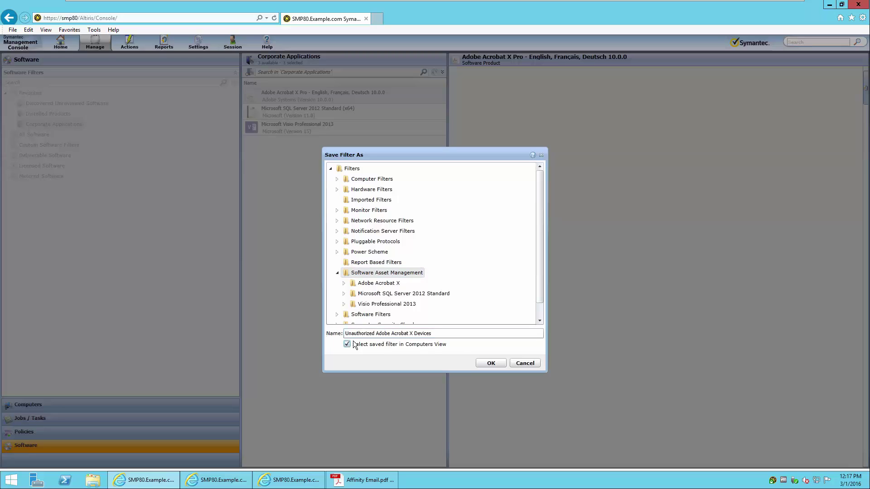
left_click(488, 365)
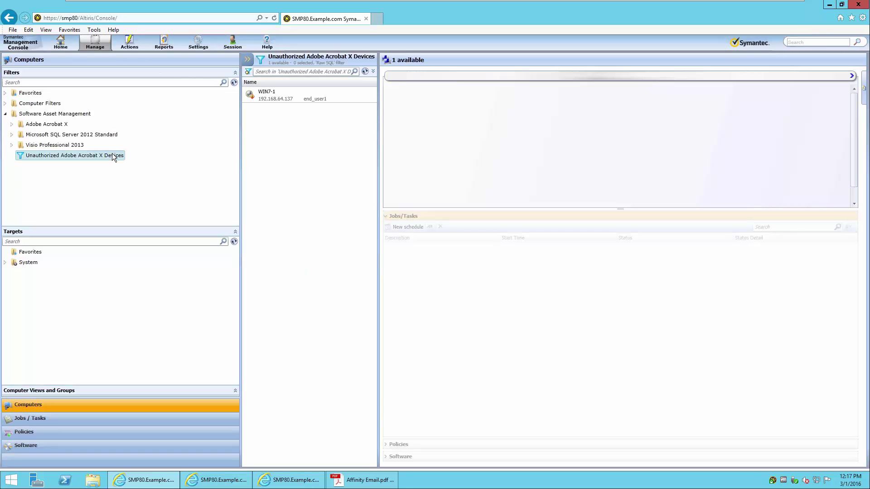
Step: Examine the raw SQL query behind the Unauthorized Adobe Acrobat X Devices filter
left_click(373, 71)
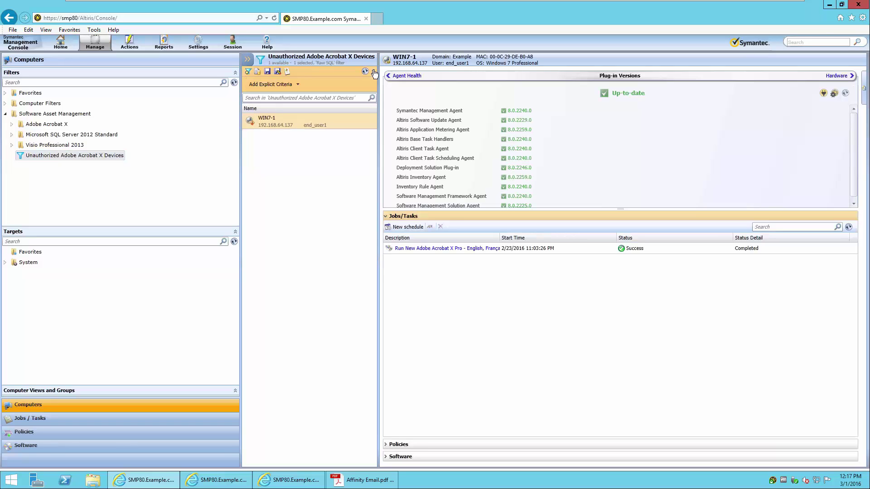
left_click(256, 73)
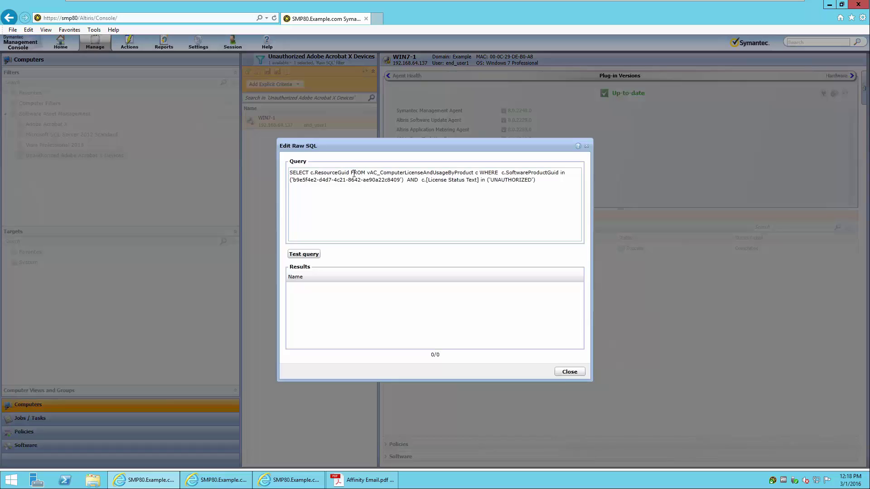
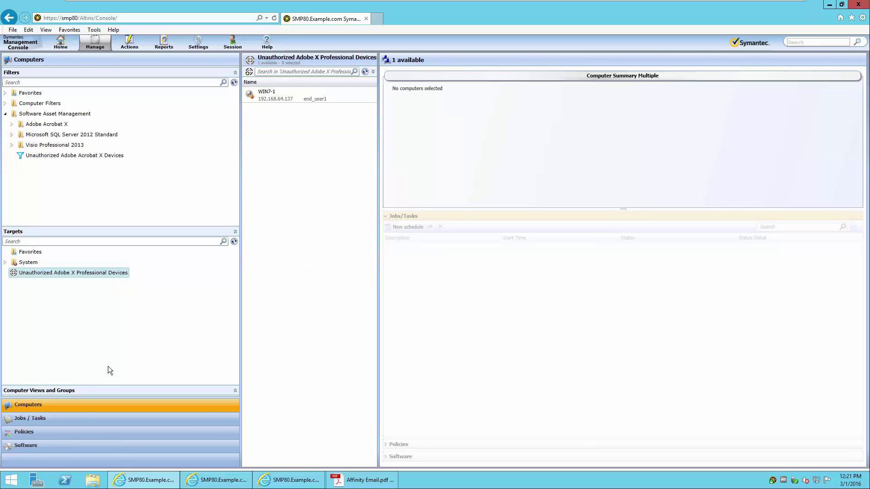
Step: Create a new Managed Software Delivery policy in the Managed Software Delivery folder of the software policies
left_click(58, 432)
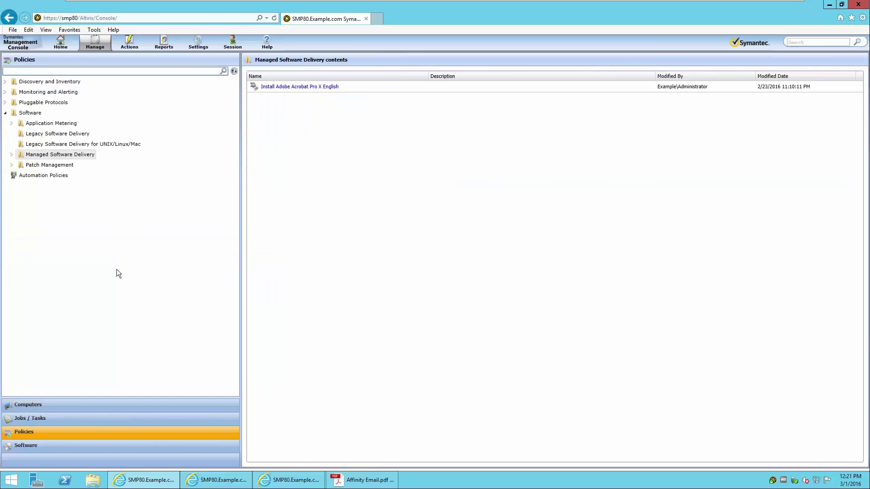
left_click(12, 155)
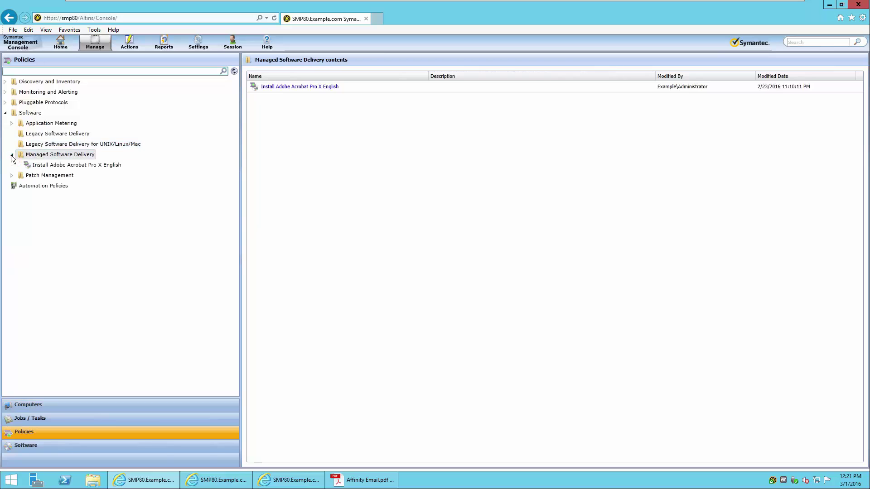
right_click(50, 156)
mouse_move(77, 220)
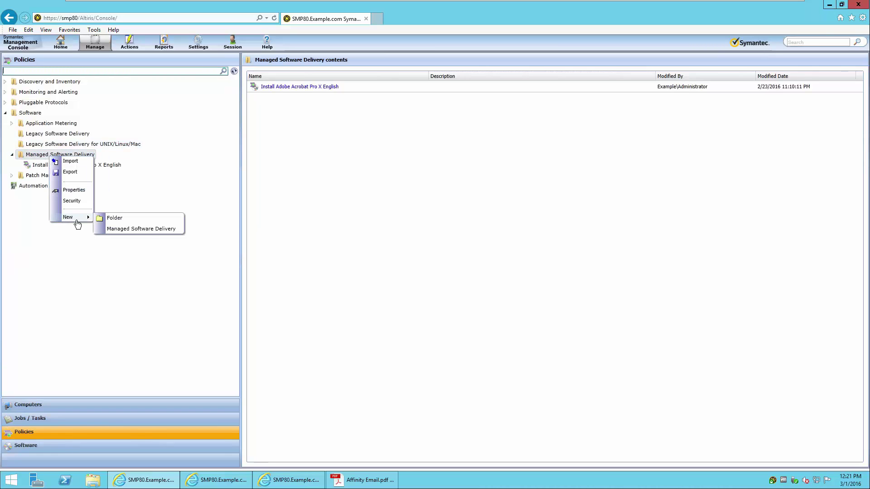
left_click(151, 229)
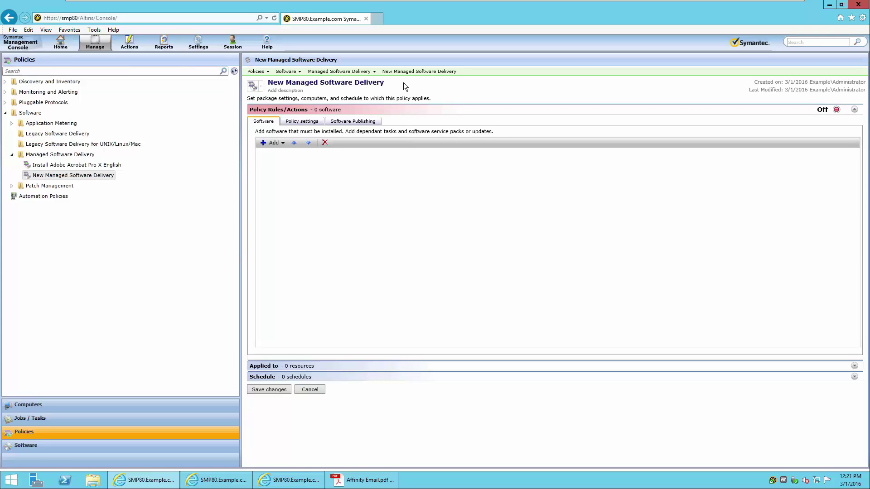
Step: Name the new managed software delivery policy "Uninstallation of Adobe X Professional Licenses"
left_click(396, 86)
key("ctrl+v")
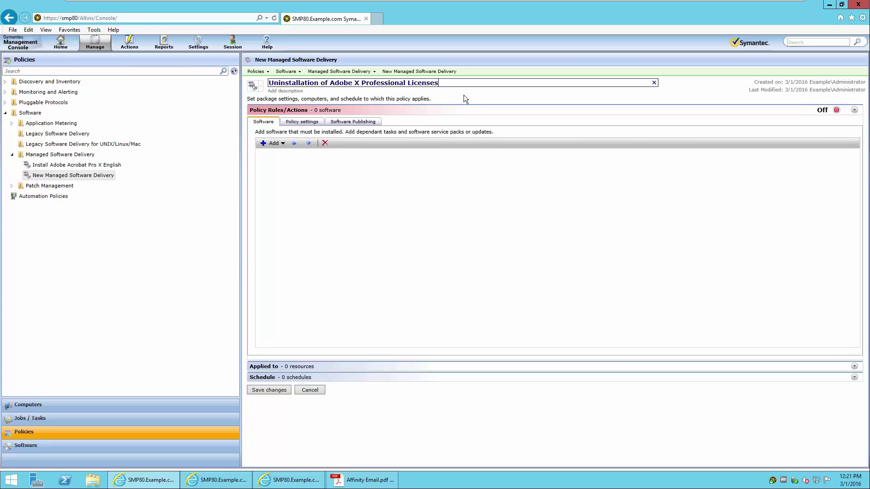
left_click(464, 95)
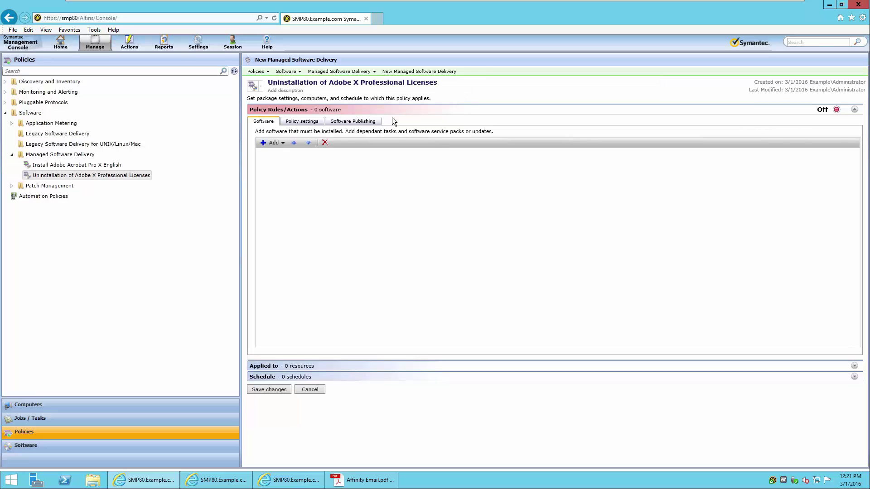
Step: Add Adobe Acrobat X Pro - English, Français, Deutsch 10.0.0 to the policy with the "Uninstall - no UI" command line
left_click(268, 145)
left_click(274, 150)
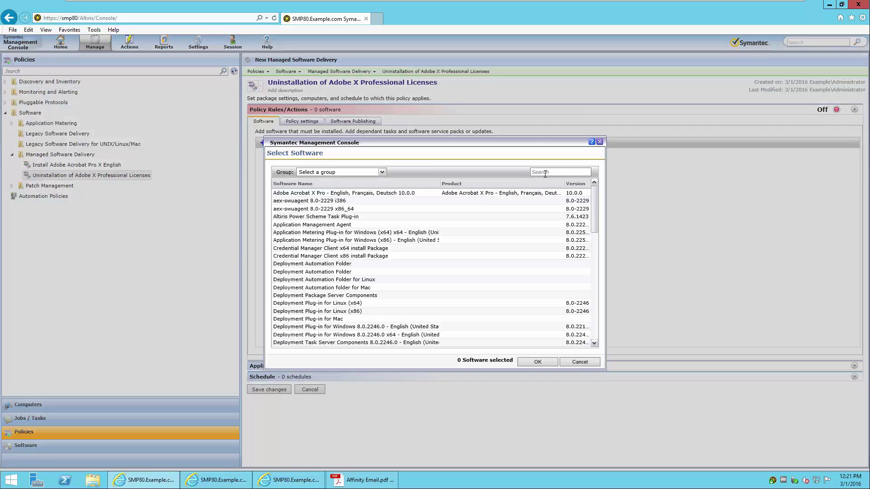
left_click(545, 174)
type("acrobat")
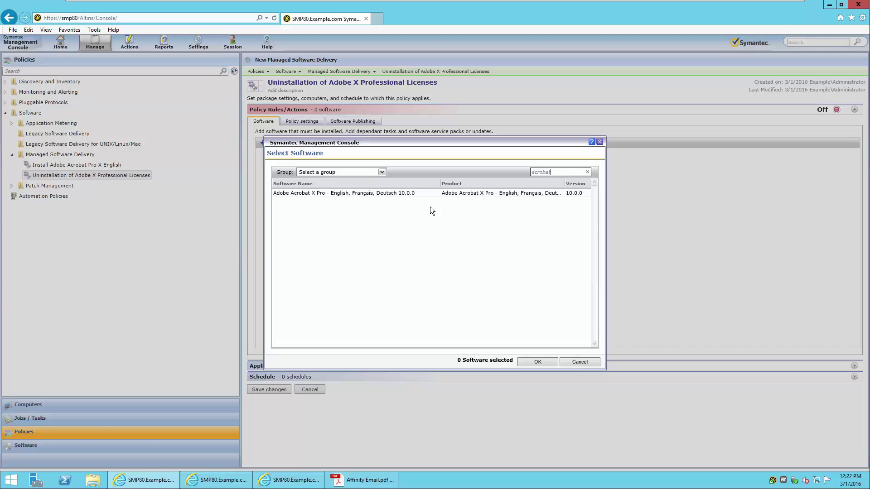
left_click(397, 194)
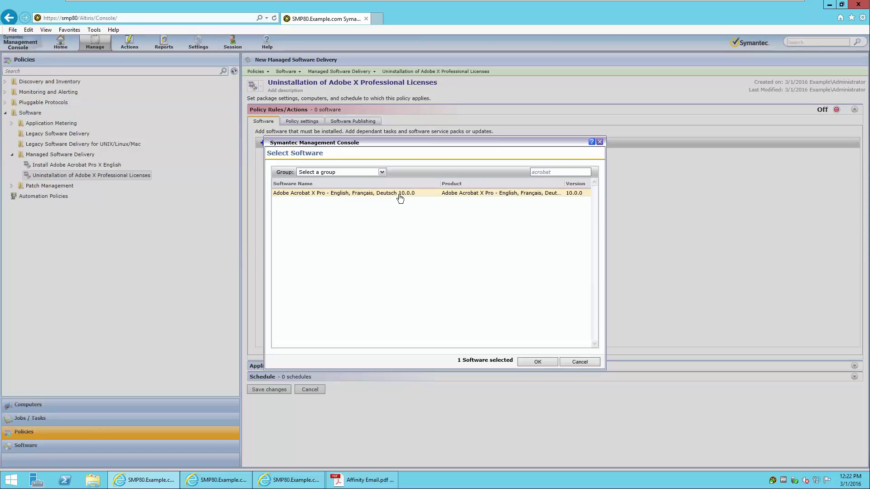
left_click(542, 362)
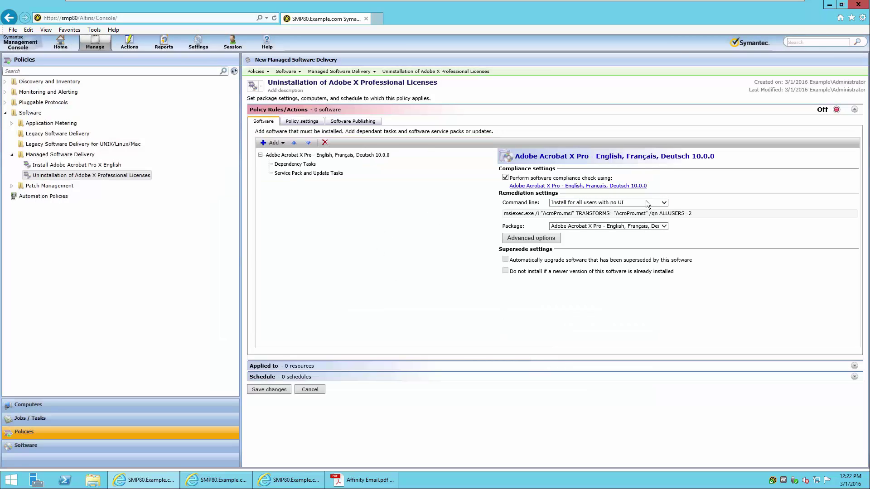
left_click(648, 203)
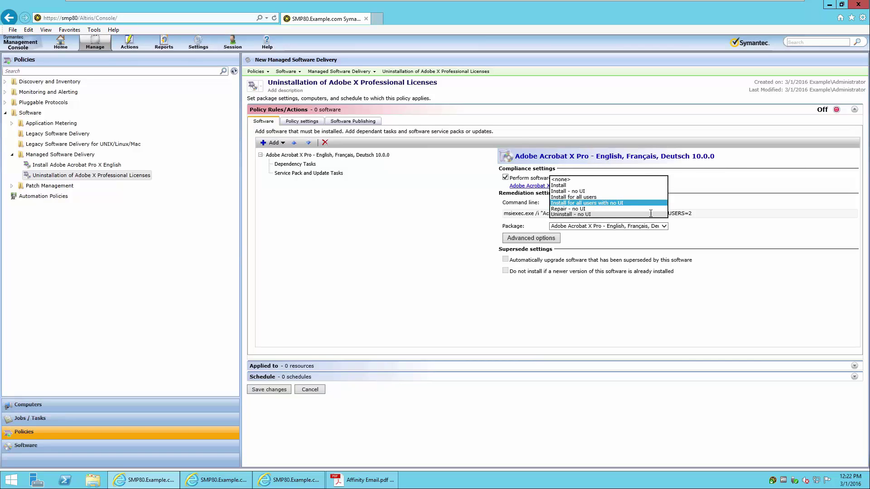
left_click(650, 214)
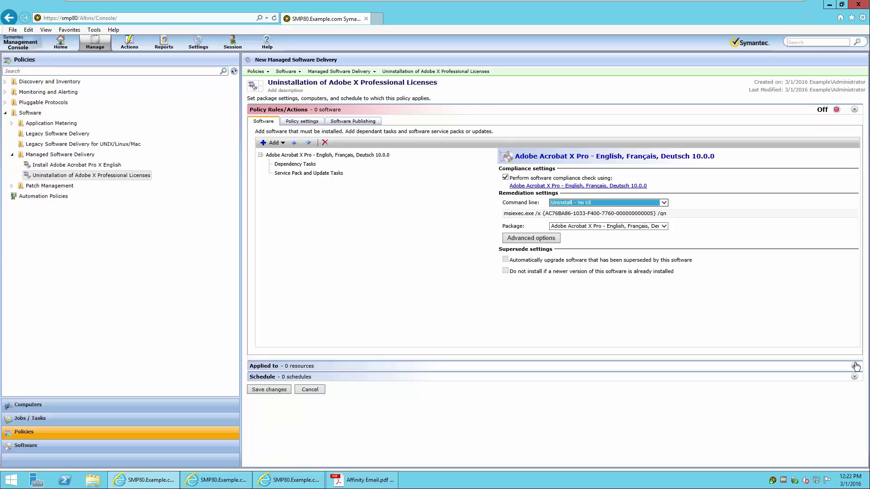
Step: Apply the policy to the "Unauthorized Adobe X Professional Devices" resource target
left_click(700, 366)
left_click(290, 143)
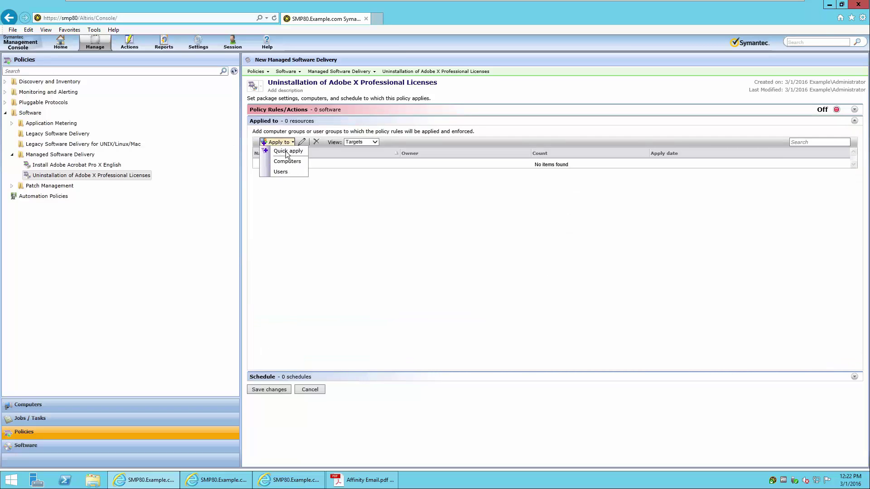
left_click(292, 152)
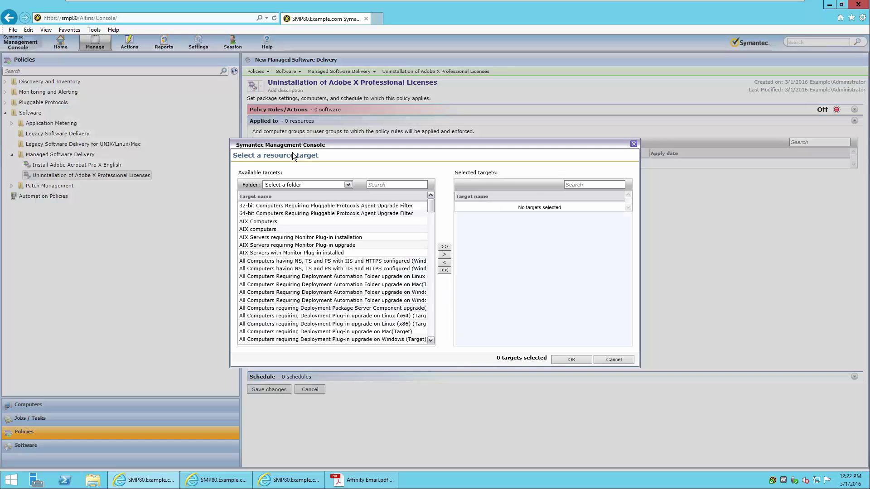
left_click(393, 186)
type("unauth")
left_click(355, 207)
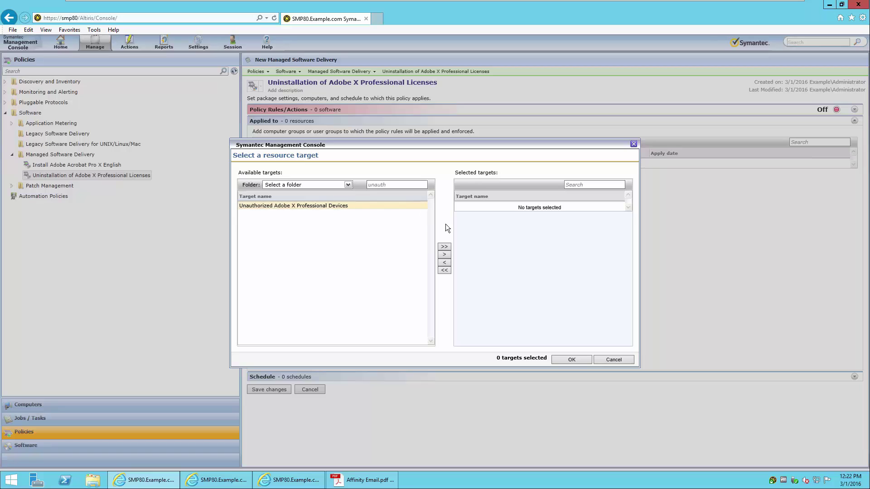
left_click(446, 255)
left_click(570, 359)
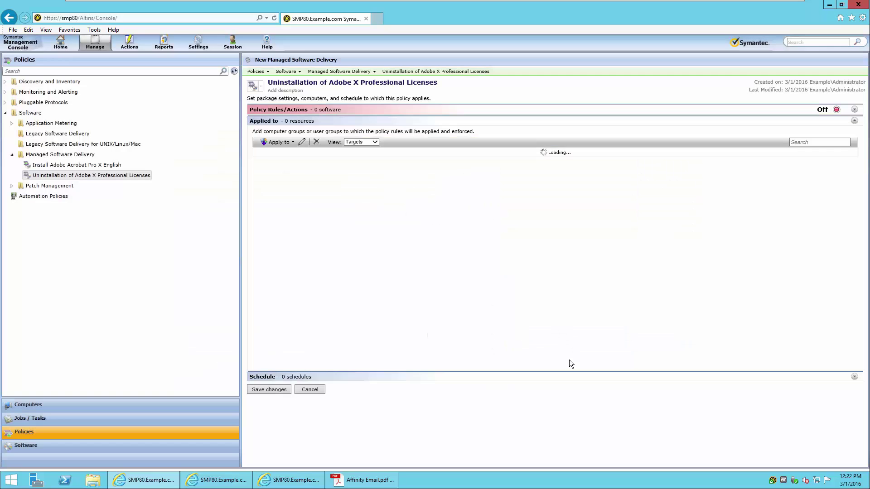
Step: Add a non-repeating scheduled time starting at 02:00 to the policy's compliance schedule and save the policy
left_click(854, 377)
left_click(297, 194)
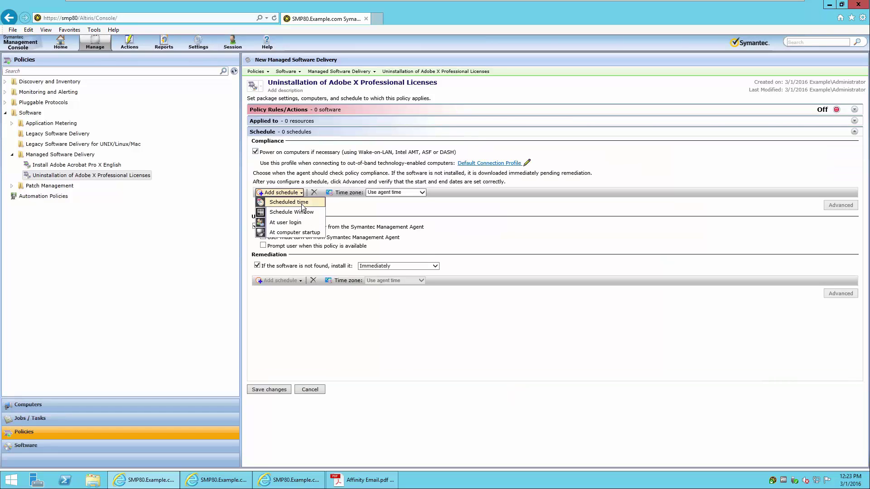
left_click(302, 206)
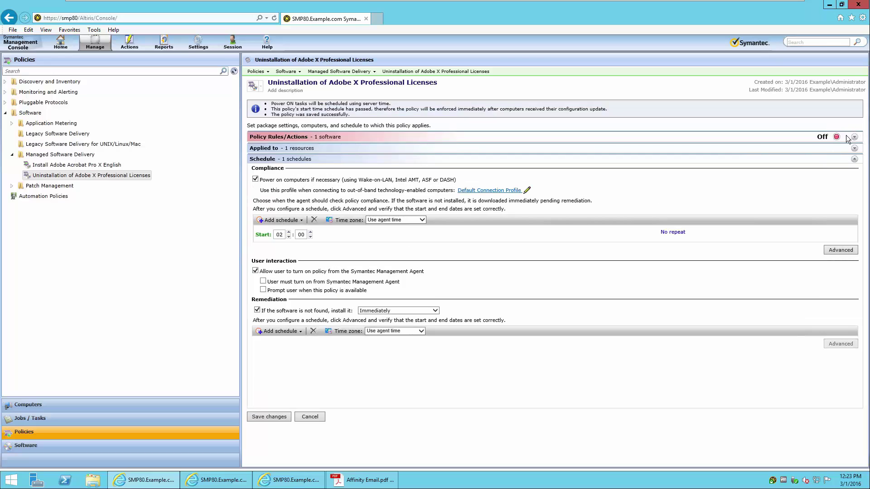
Step: Turn on the Uninstallation of Adobe X Professional Licenses policy and save the changes
left_click(844, 138)
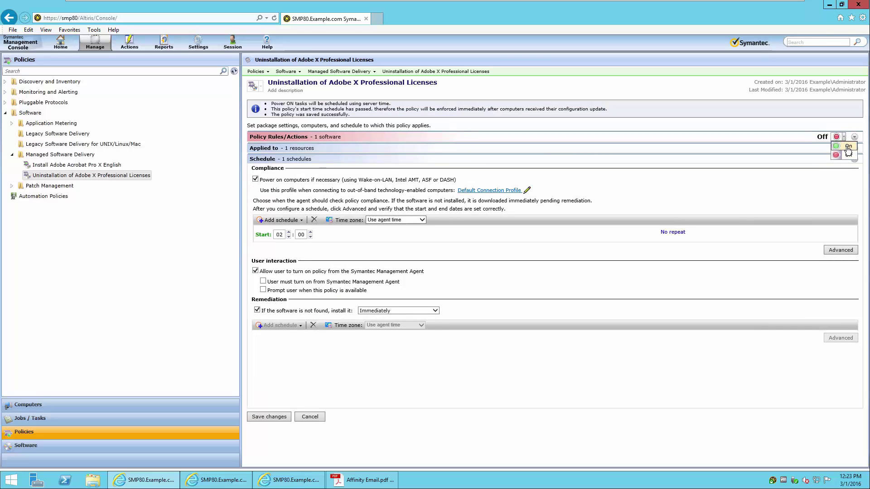
left_click(841, 146)
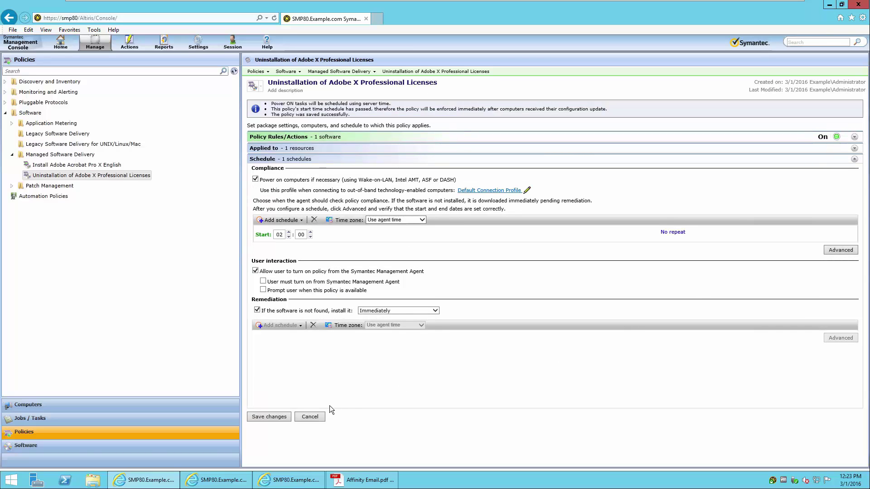
left_click(271, 418)
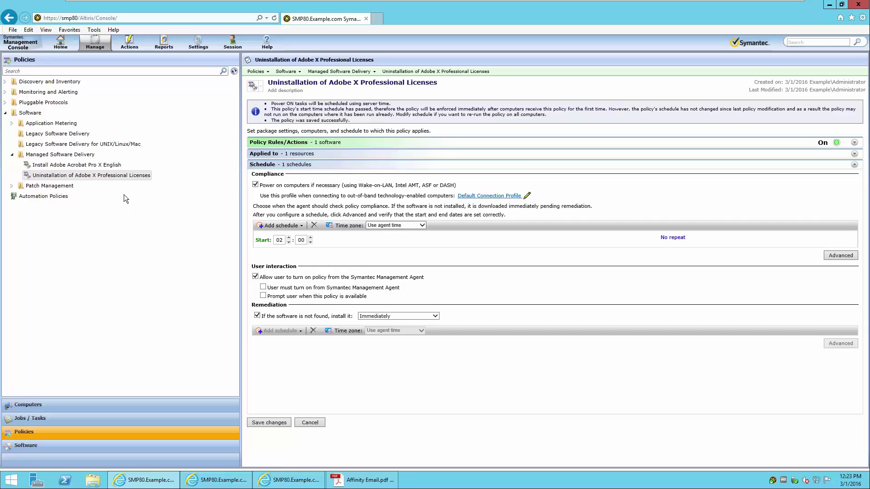
Step: Compare the Install Adobe Acrobat Pro X English policy with the Uninstallation of Adobe X Professional Licenses policy
left_click(106, 165)
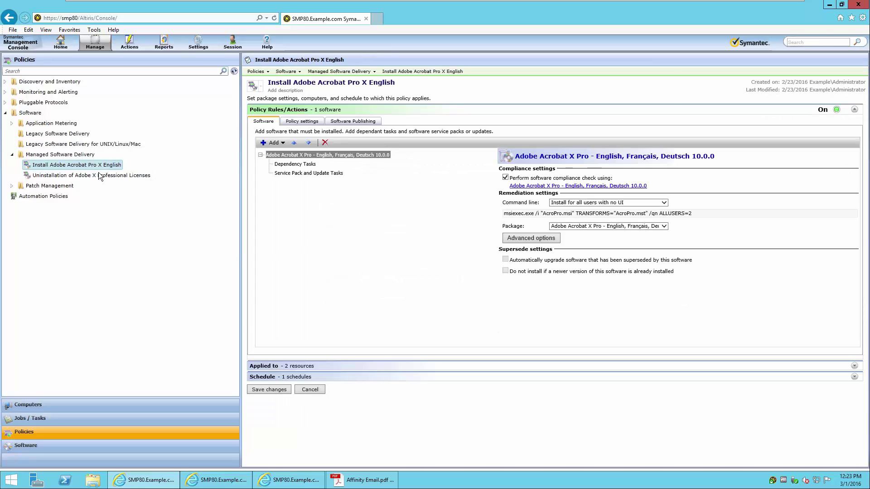
left_click(99, 174)
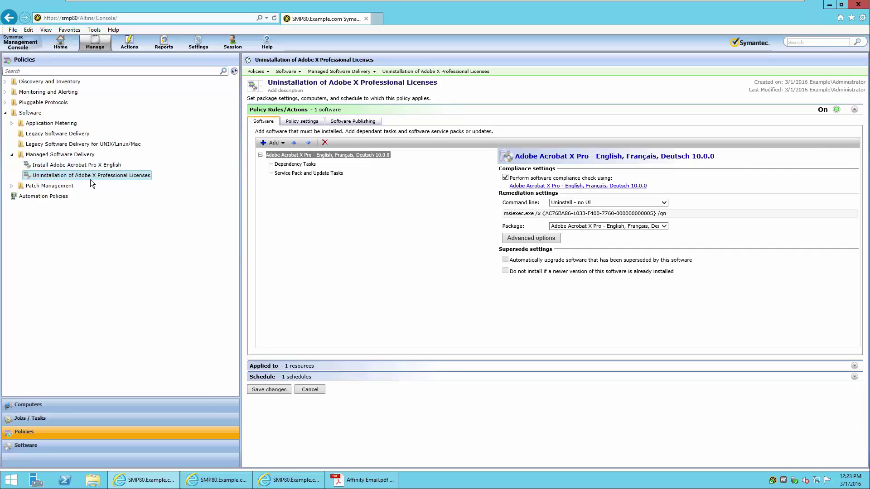
Step: Go to the software catalog's Corporate Applications and list only the computers with unauthorized Adobe Acrobat X Pro license usage
left_click(99, 43)
left_click(105, 70)
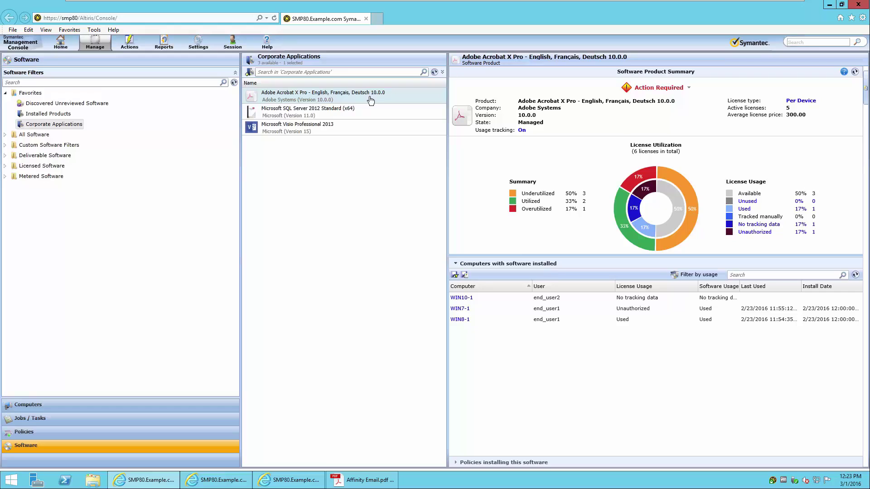
left_click(755, 233)
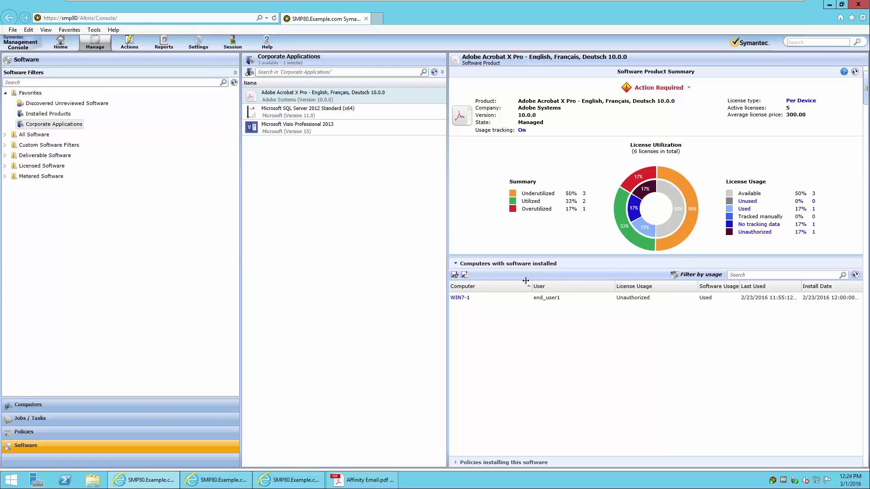
Step: Save the computer list as report "Unauthorized Adobe Acrobat X Pro Installations" under Custom Reports, with the report opened in a new window
left_click(465, 275)
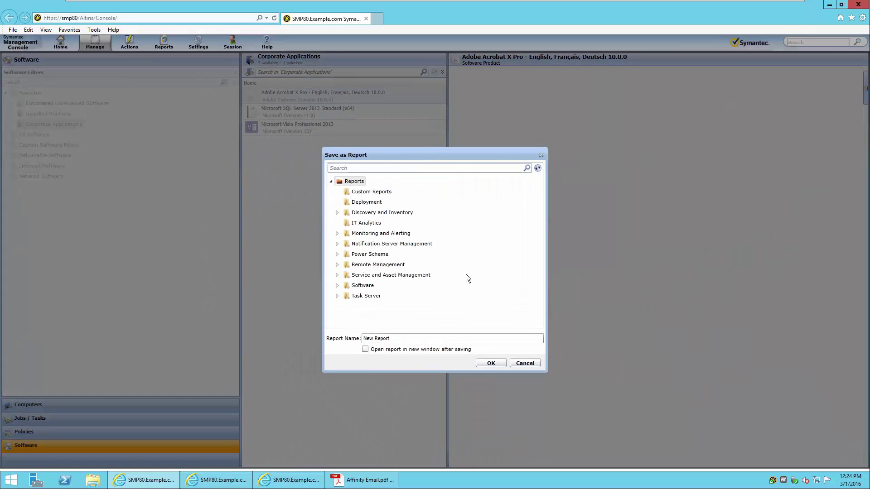
left_click(371, 192)
left_click(394, 336)
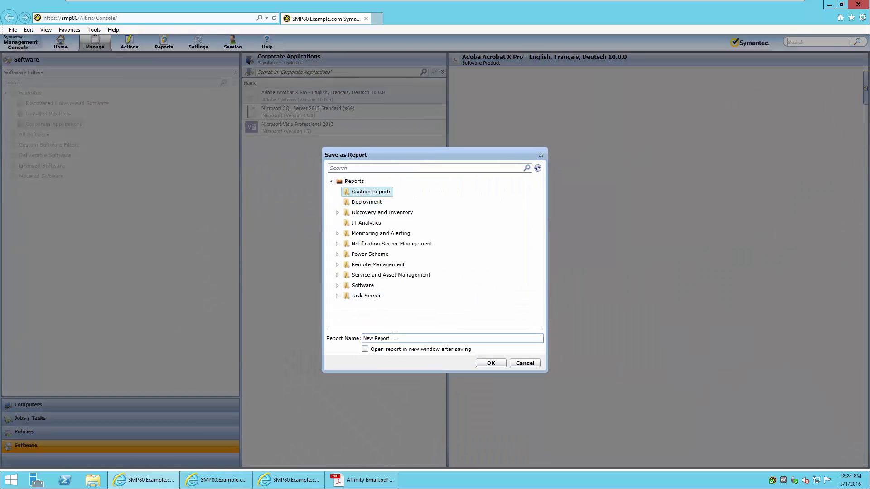
key("ctrl+a")
type("Unauthorized Adobe Acrobat X Pro Installations")
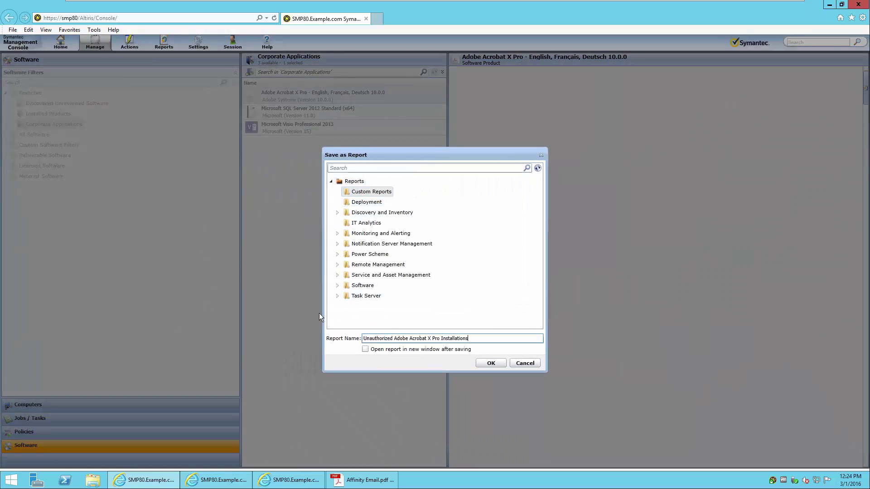
left_click(387, 349)
left_click(366, 349)
left_click(488, 362)
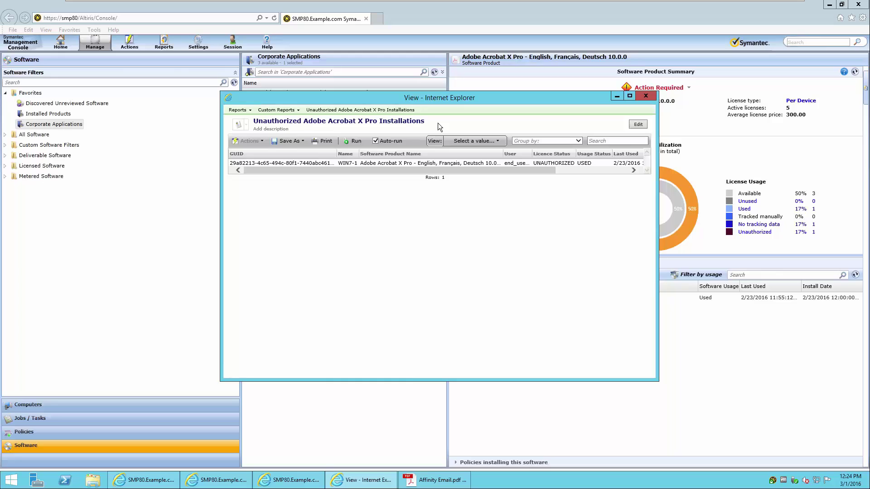
Step: Examine all columns of the Unauthorized Adobe Acrobat X Pro Installations report and the parameterized query behind it
left_click_drag(438, 123, 249, 118)
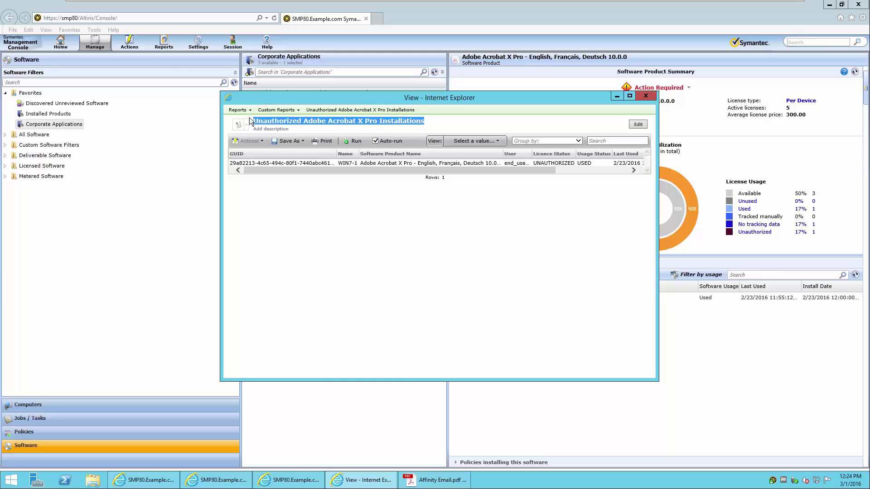
left_click(349, 164)
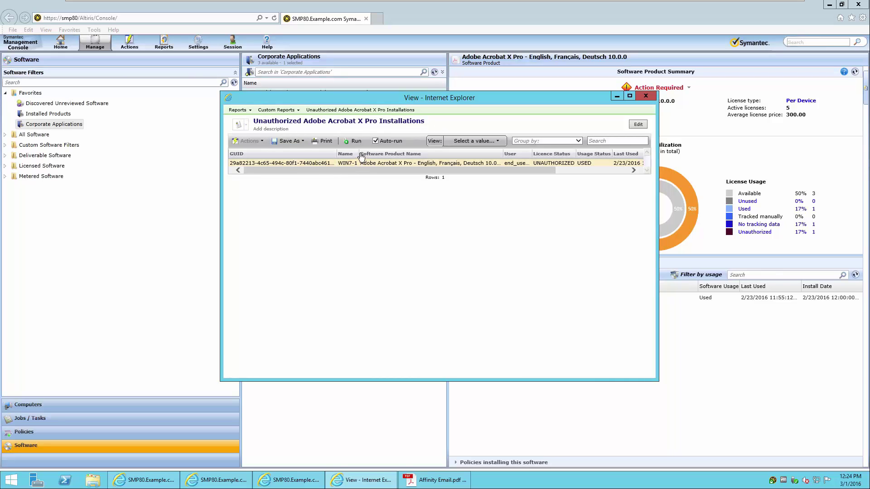
left_click_drag(359, 155, 389, 154)
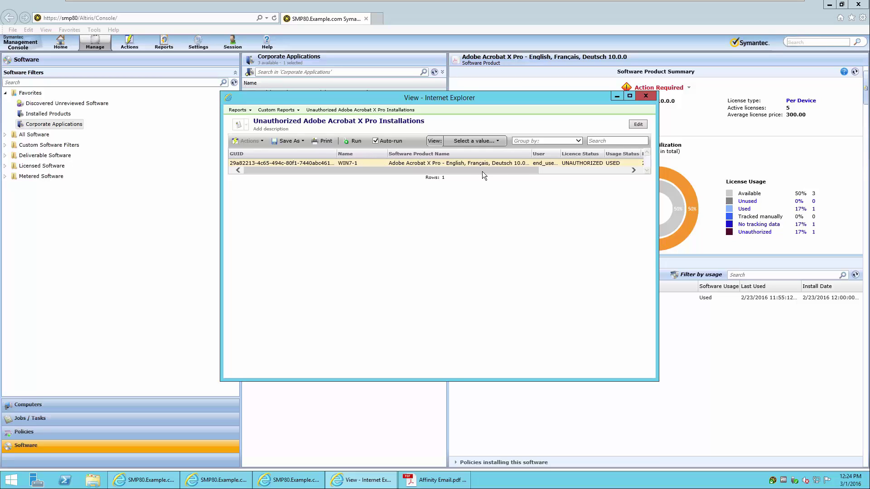
left_click_drag(483, 170, 615, 169)
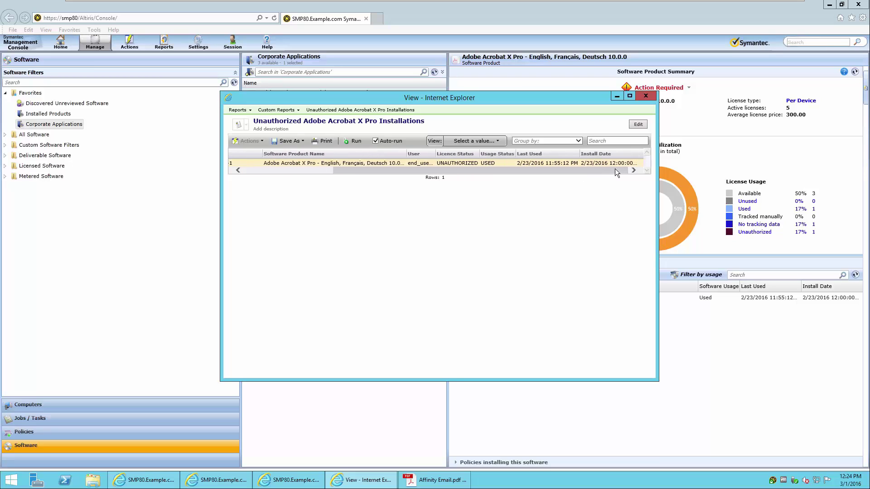
left_click(639, 124)
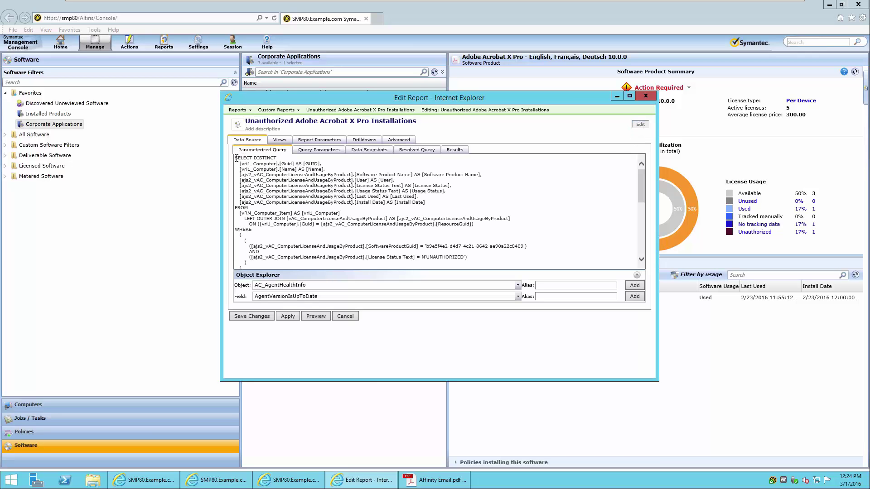
left_click_drag(236, 158, 378, 285)
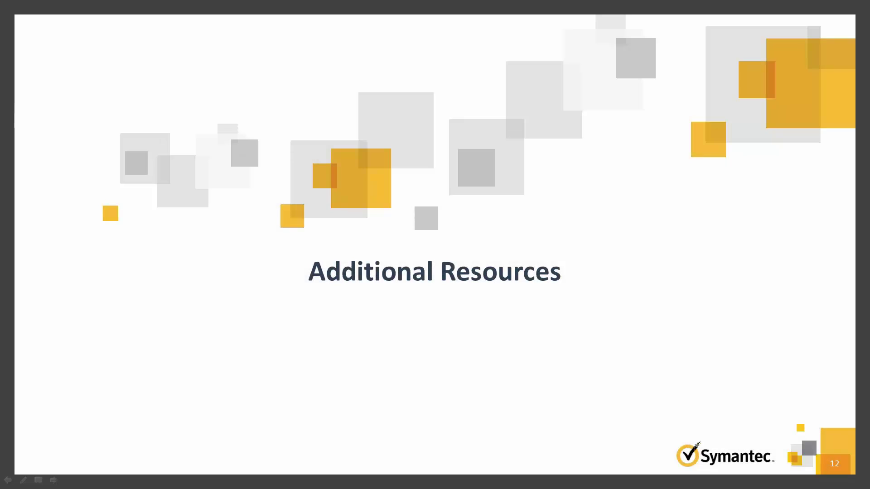
key("Right")
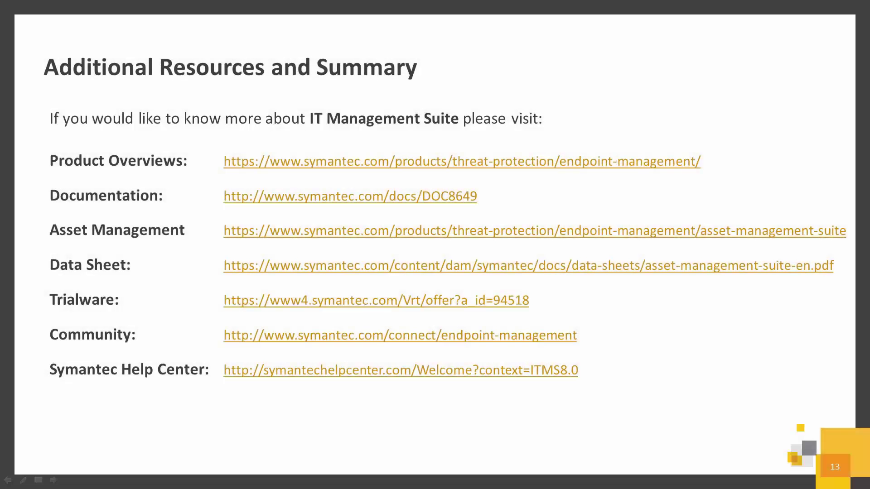